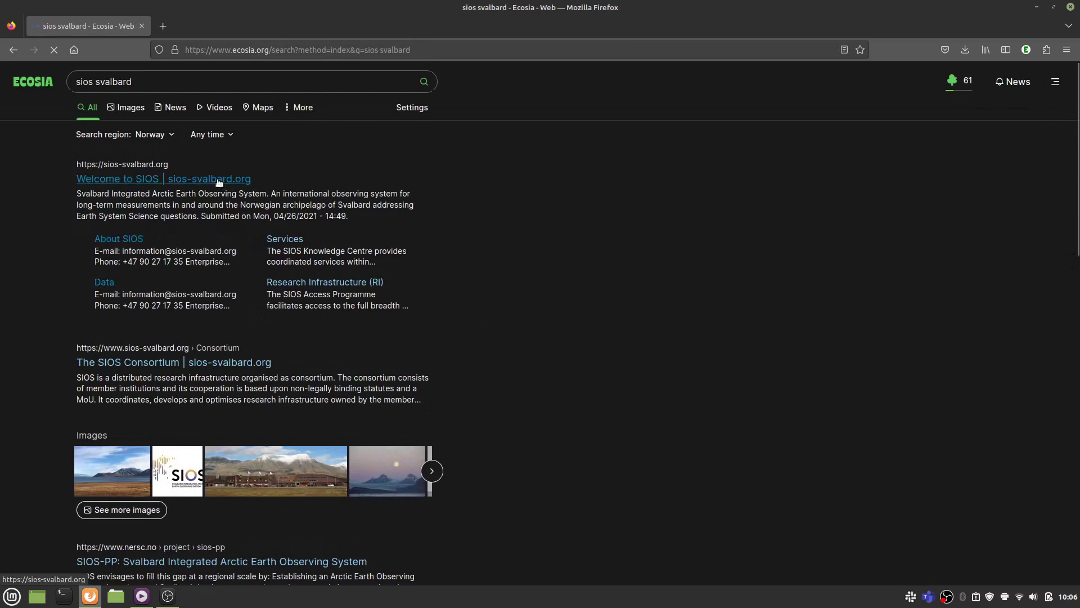
Step: Go to the SIOS website and open the Learnings from Nansen Legacy template generator from its data management tools
click(220, 181)
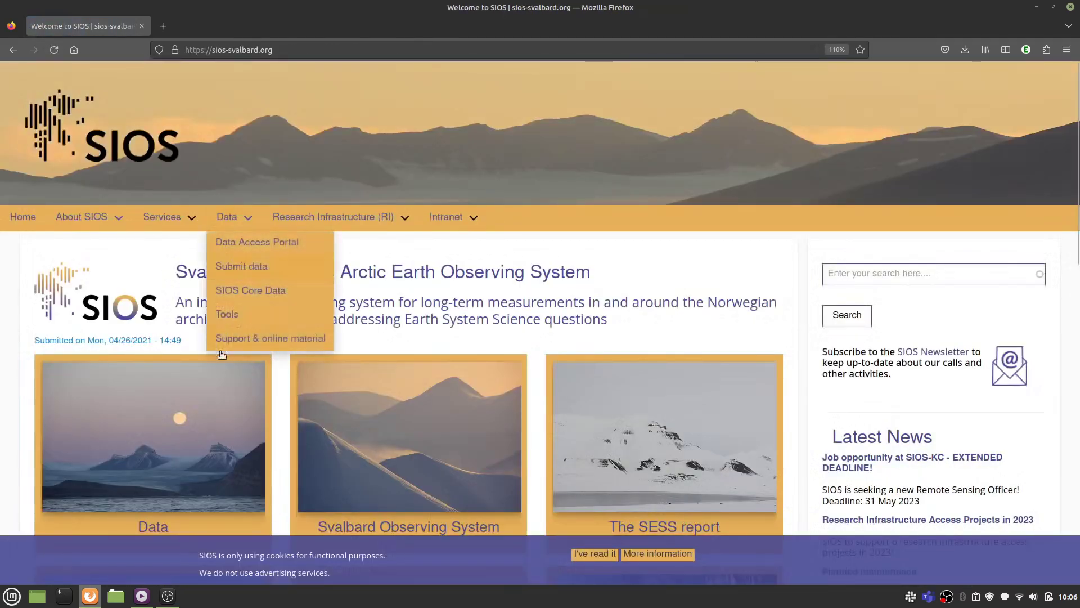
mouse_move(229, 225)
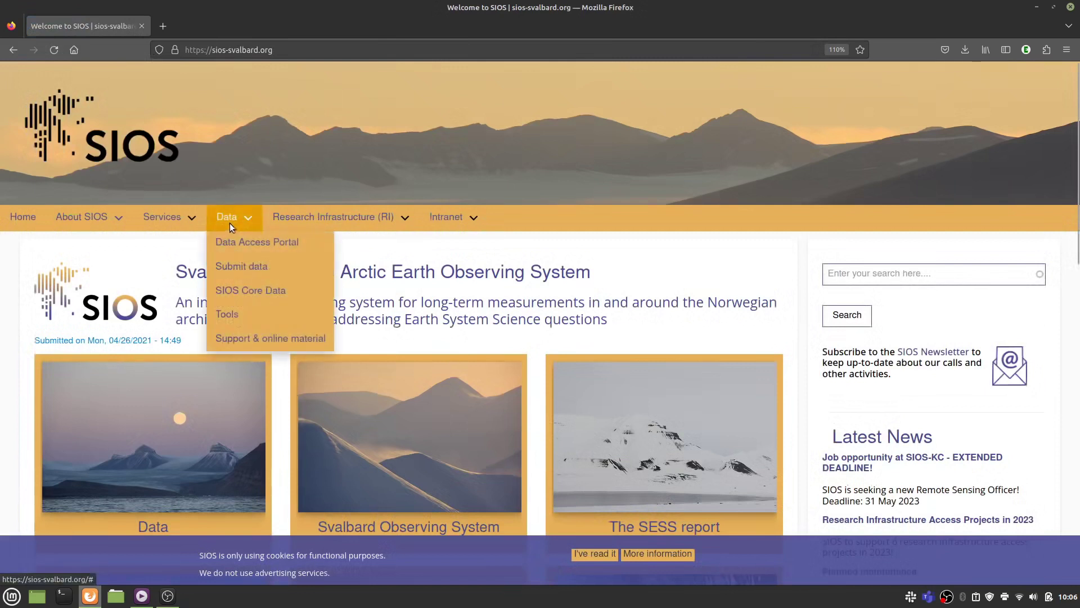
click(239, 322)
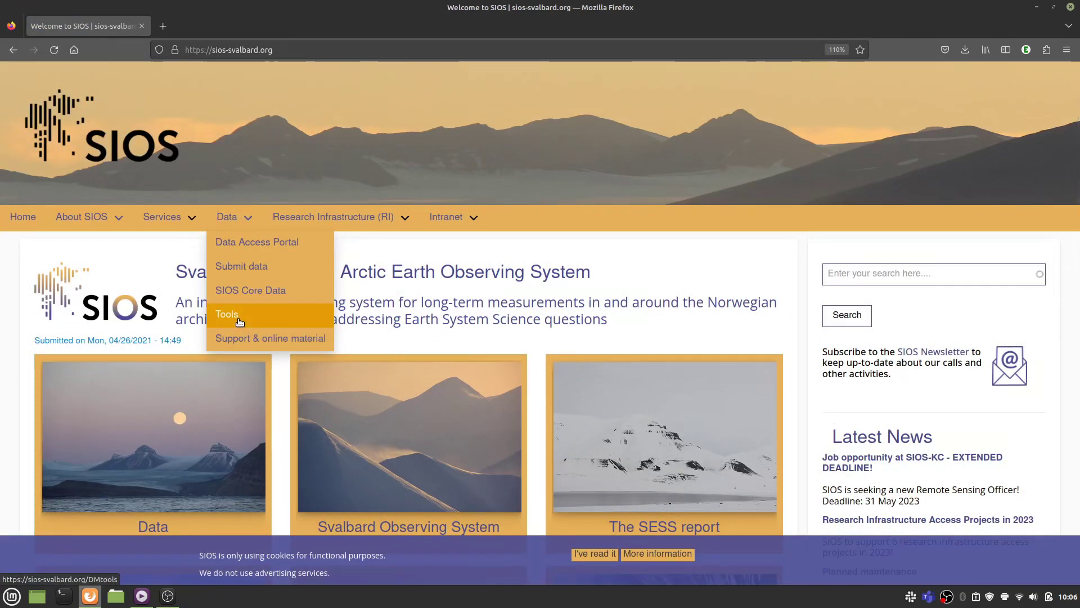
scroll(639, 322, down, 2)
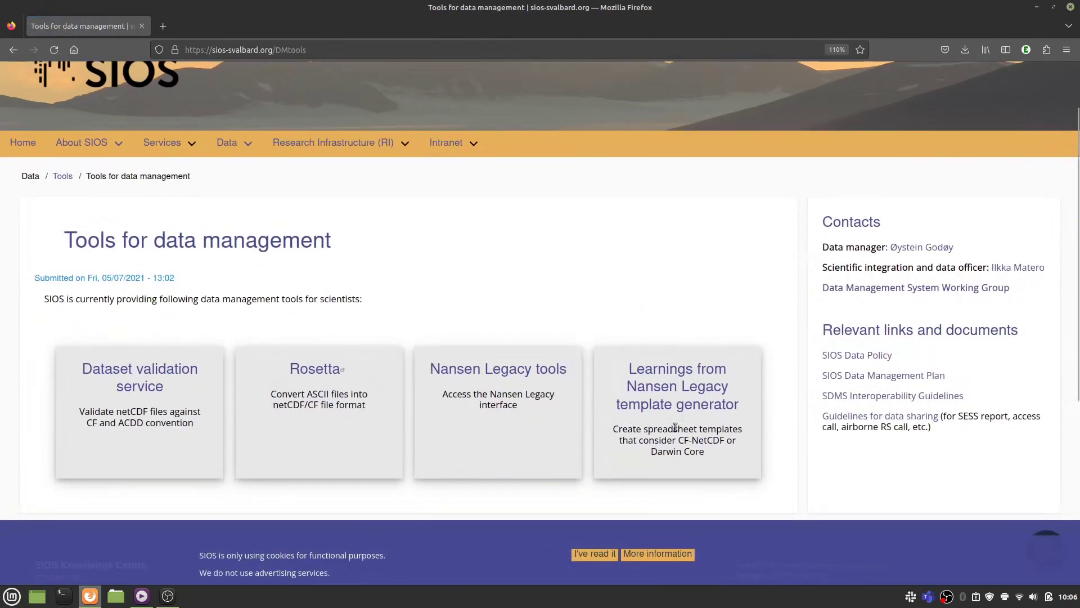
click(696, 402)
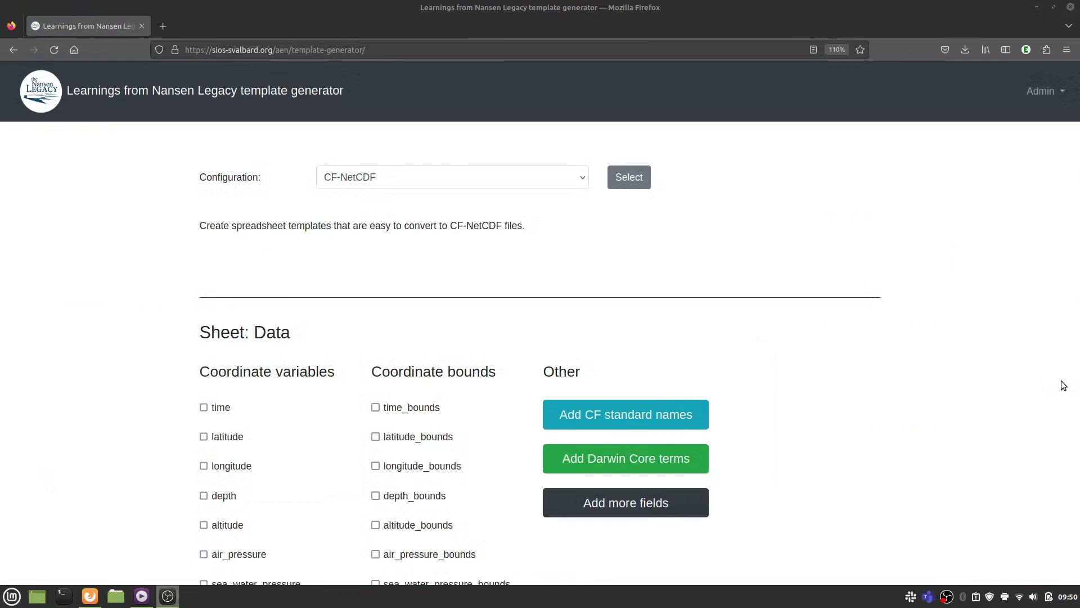
Step: Review the available template configurations and choose CF-NetCDF
click(548, 182)
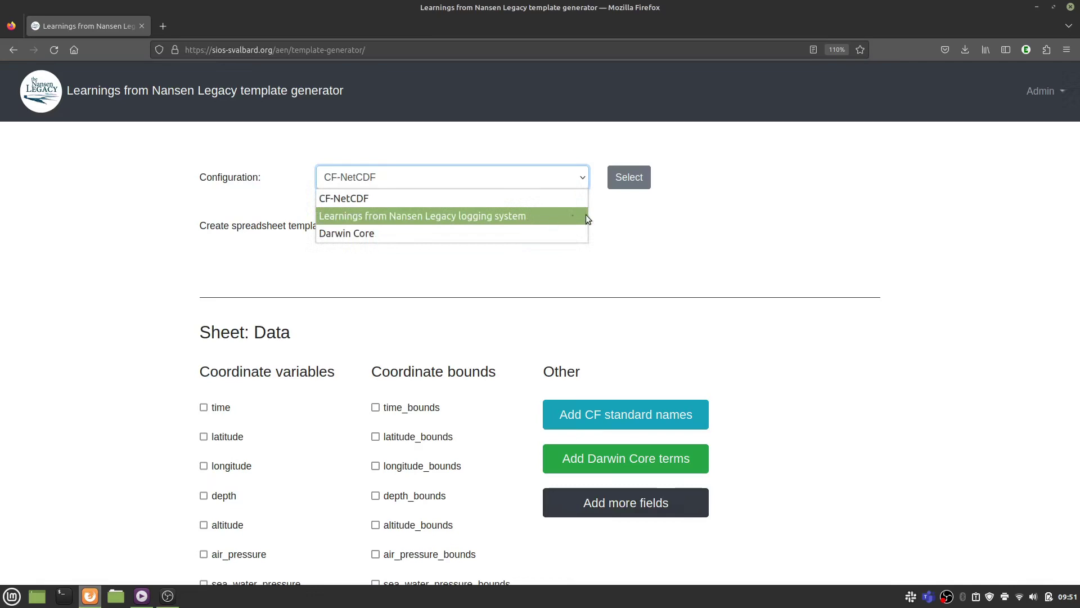
click(639, 215)
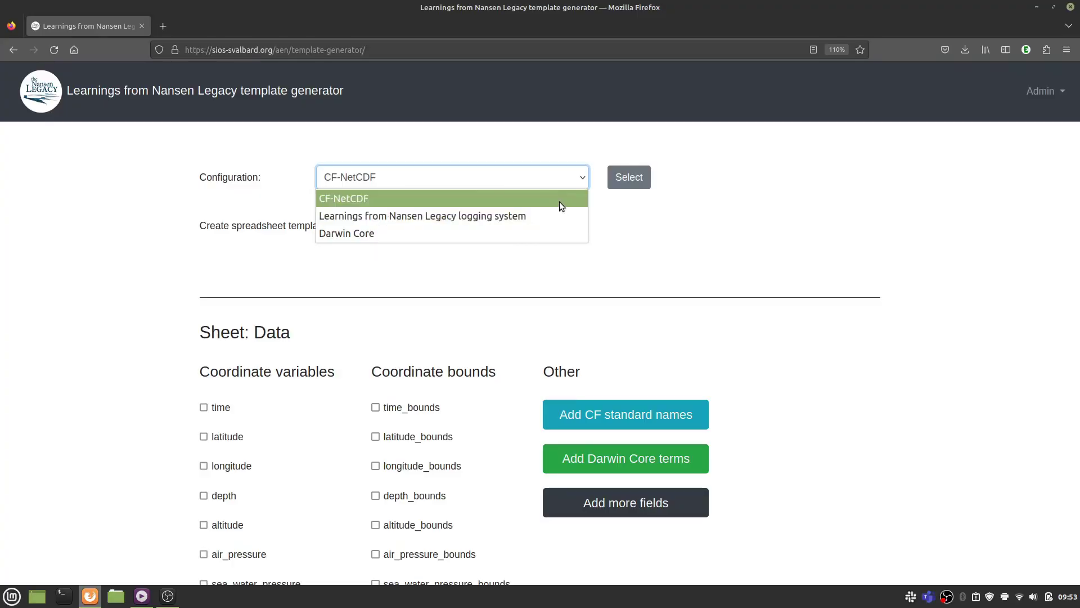
click(559, 201)
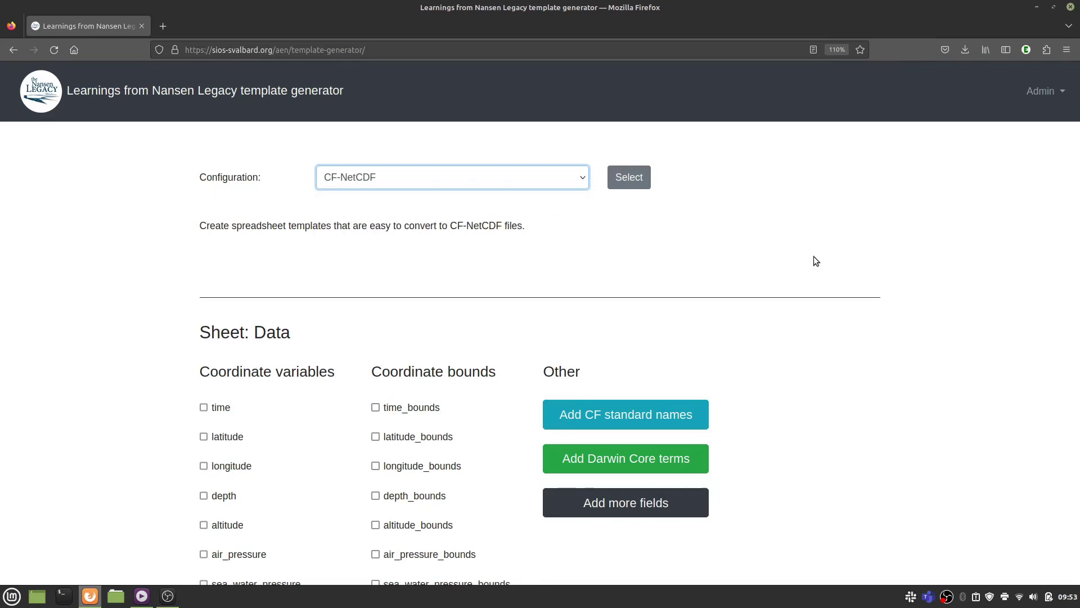
Step: Include the coordinate variables time, latitude, longitude and depth in the Data sheet
scroll(813, 255, down, 4)
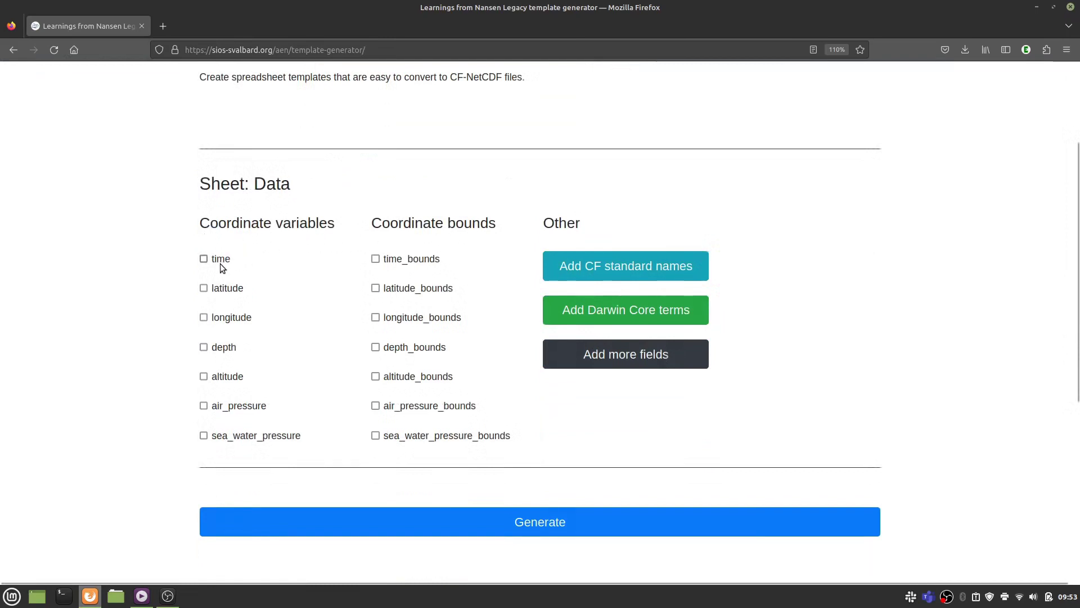
click(204, 260)
click(204, 260)
click(204, 348)
click(204, 348)
click(204, 288)
click(204, 318)
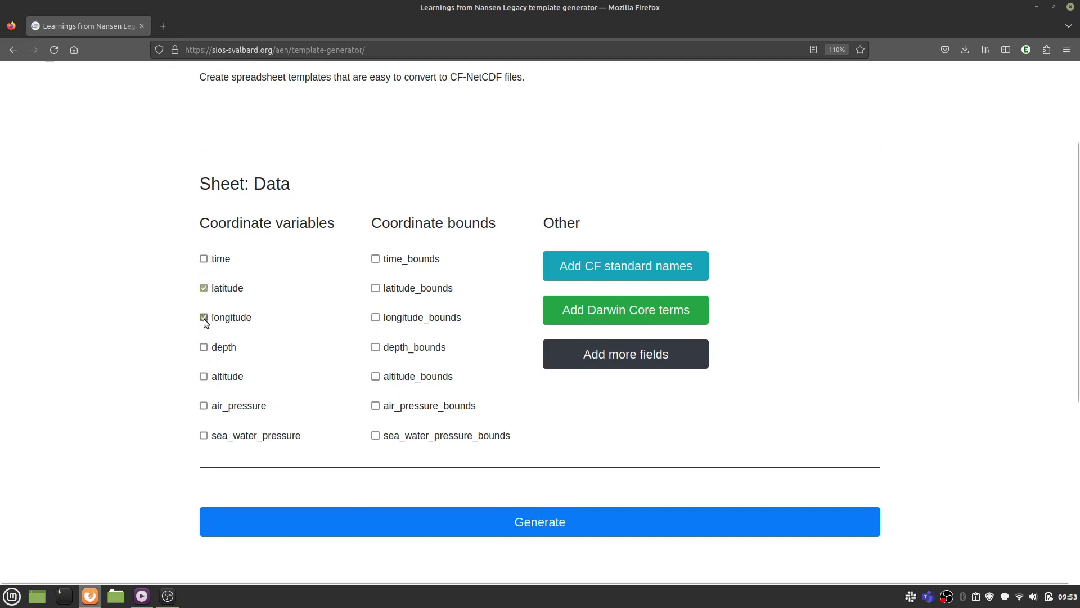
click(204, 347)
click(203, 259)
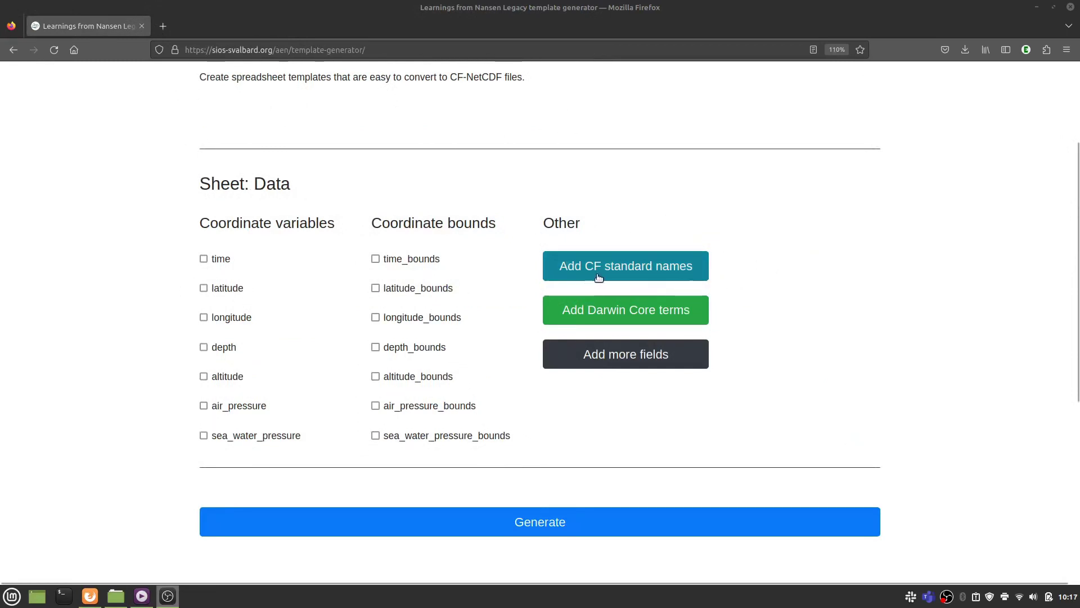
Step: Open the list of CF standard names and examine the term descriptions and the full CF Standard Name Table
click(682, 277)
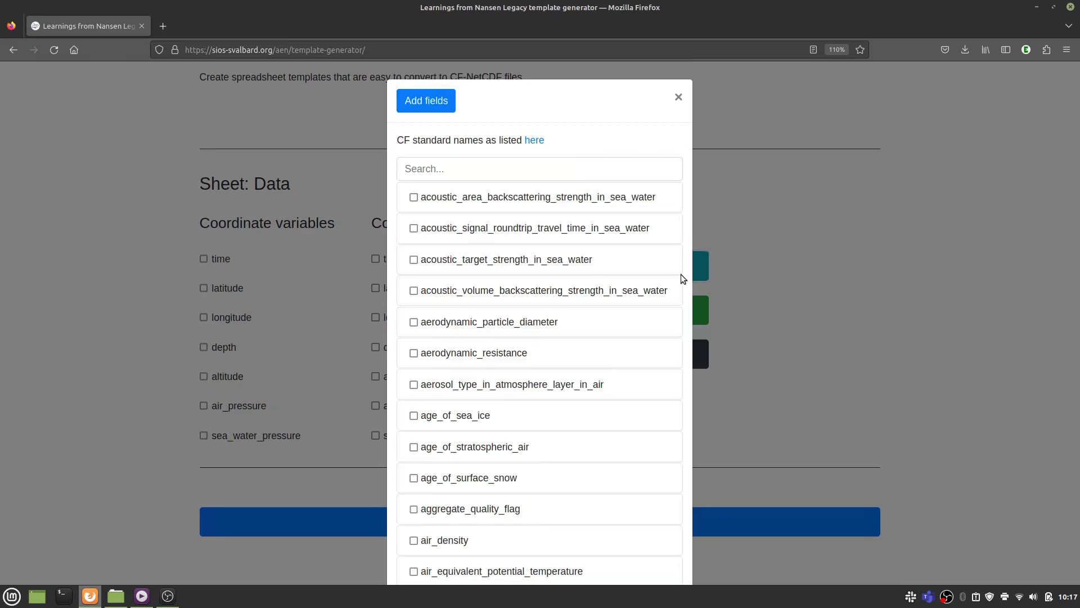
mouse_move(468, 420)
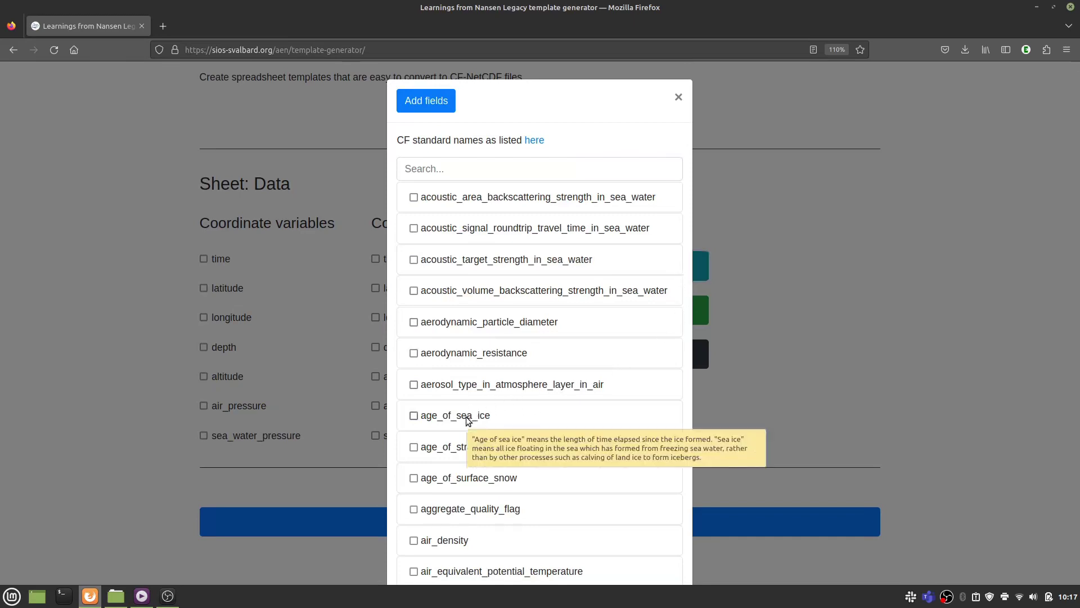
mouse_move(460, 448)
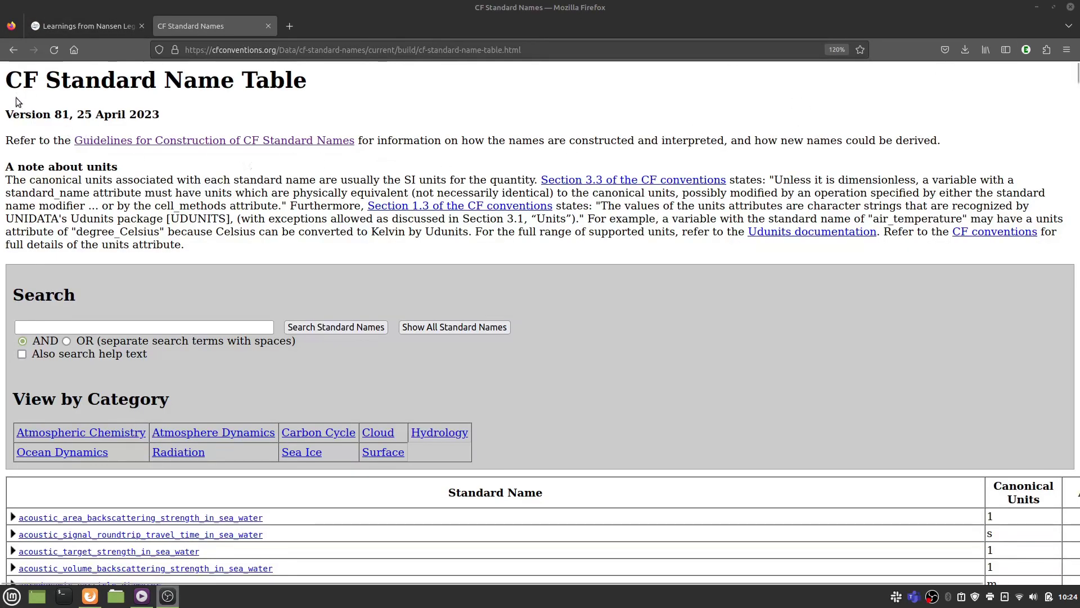
scroll(587, 475, down, 10)
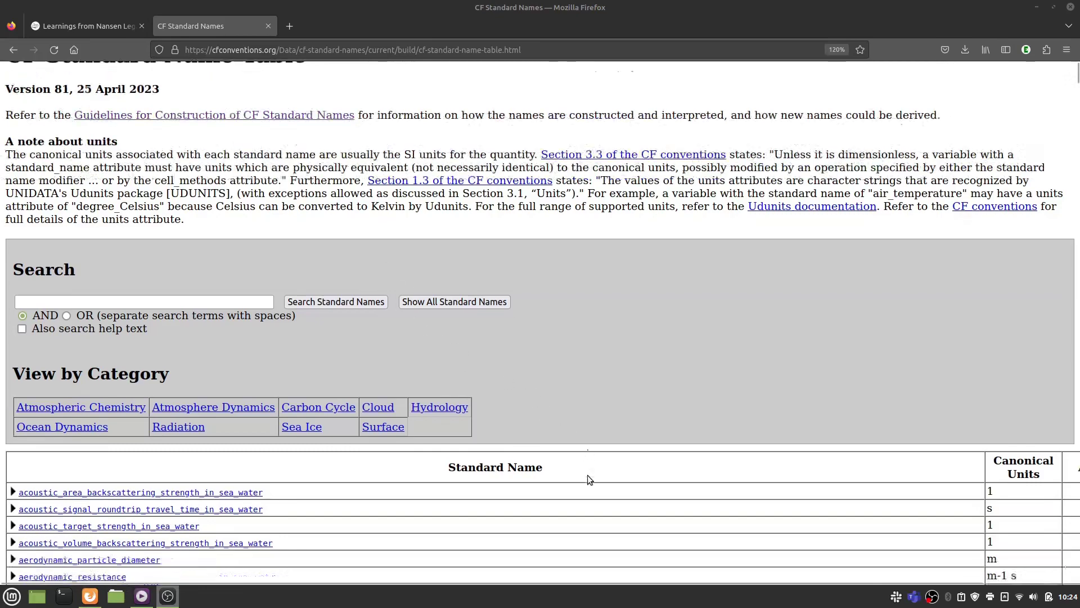
scroll(588, 479, down, 1)
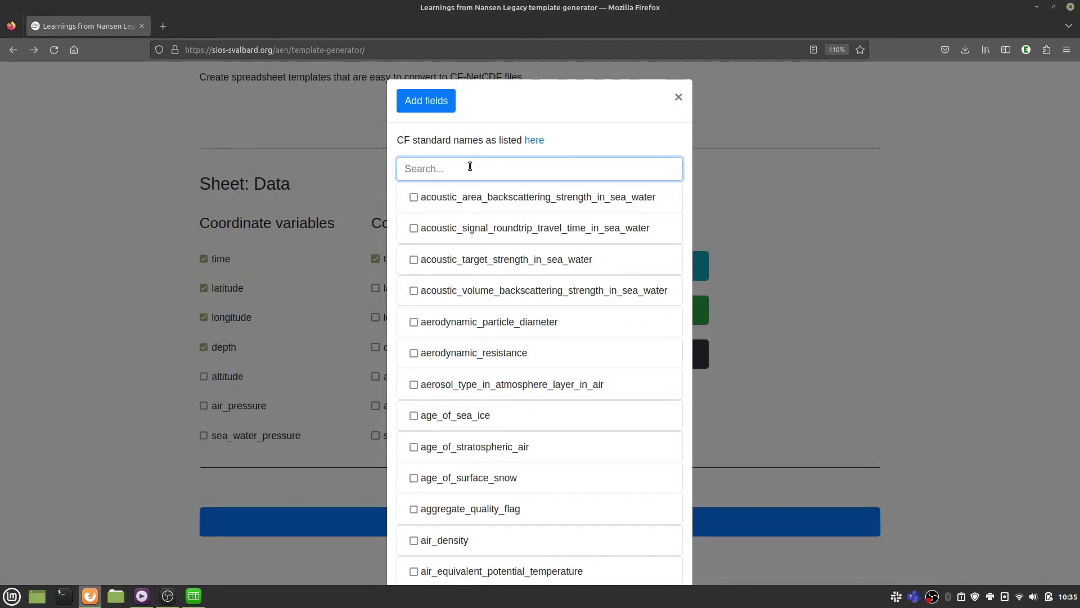
Step: Search the CF standard names for "sea water temperature", add sea_water_temperature to the Data sheet and generate the template
text(sea water)
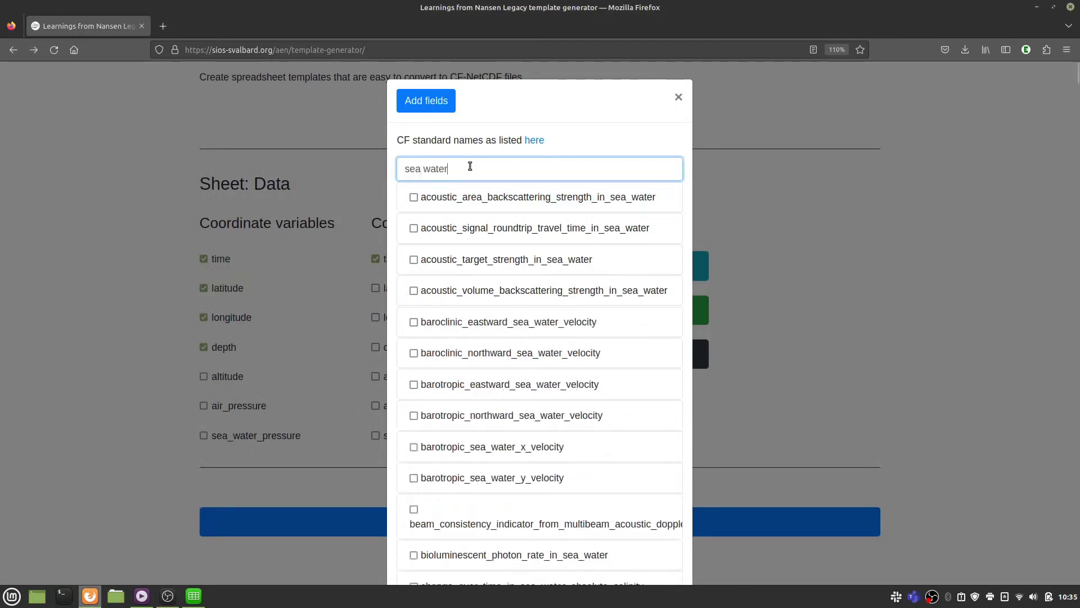
text( temperature)
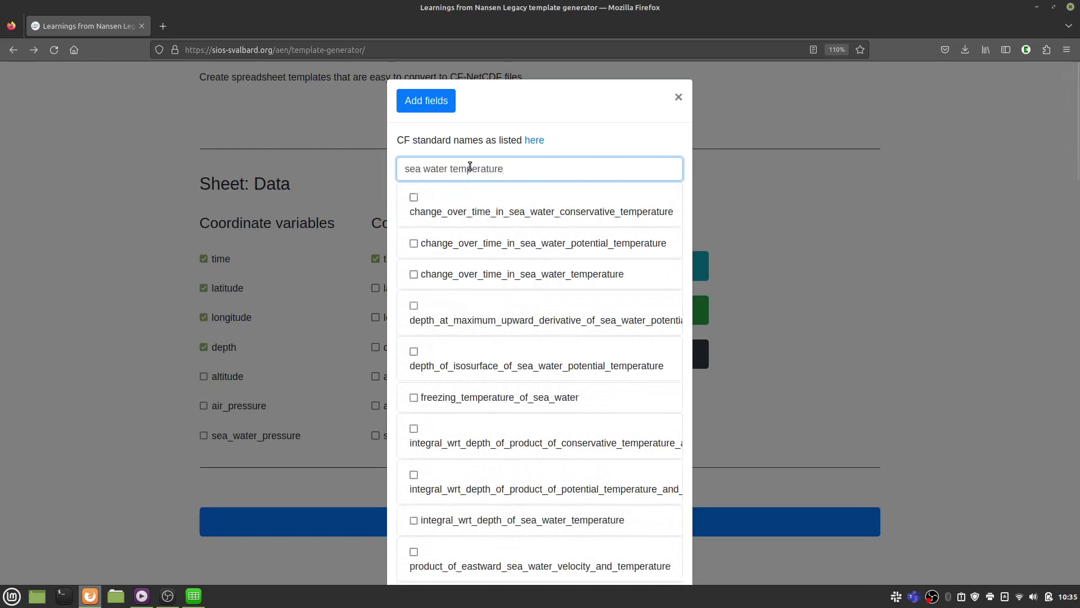
scroll(485, 404, down, 10)
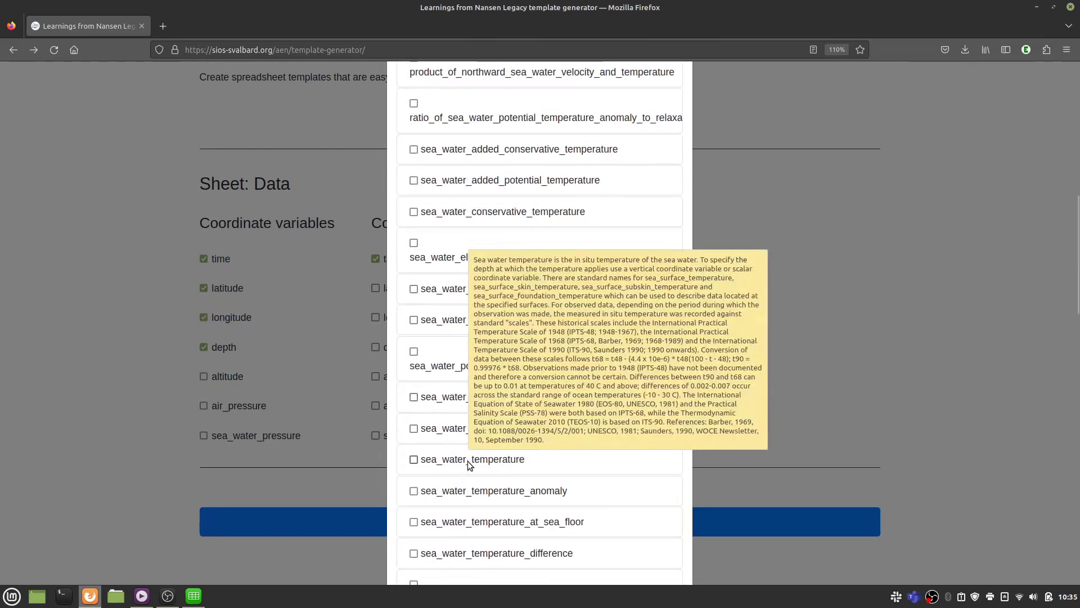
mouse_move(438, 466)
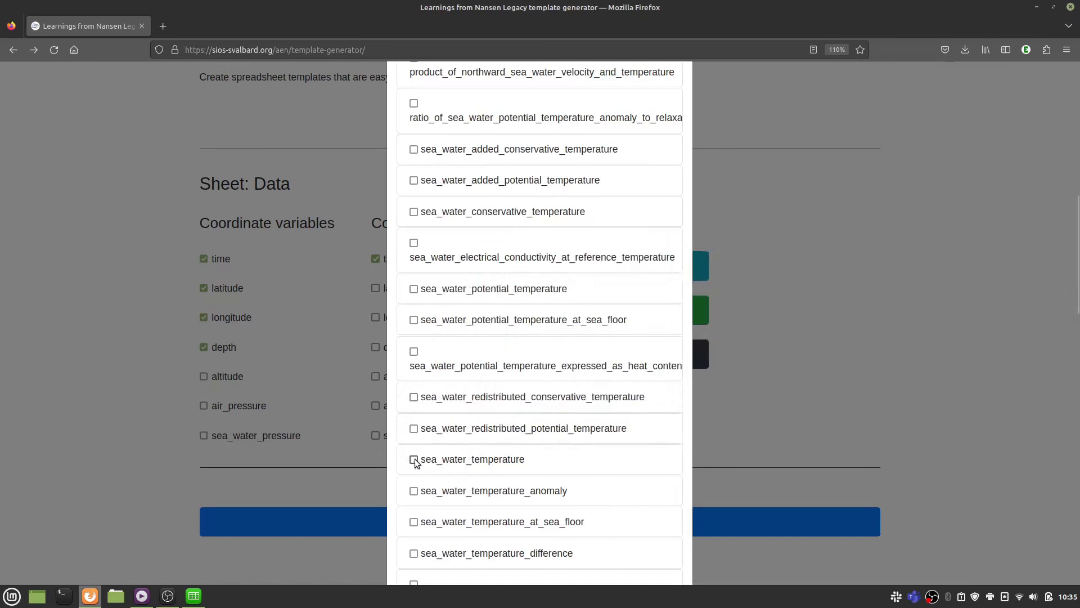
click(414, 460)
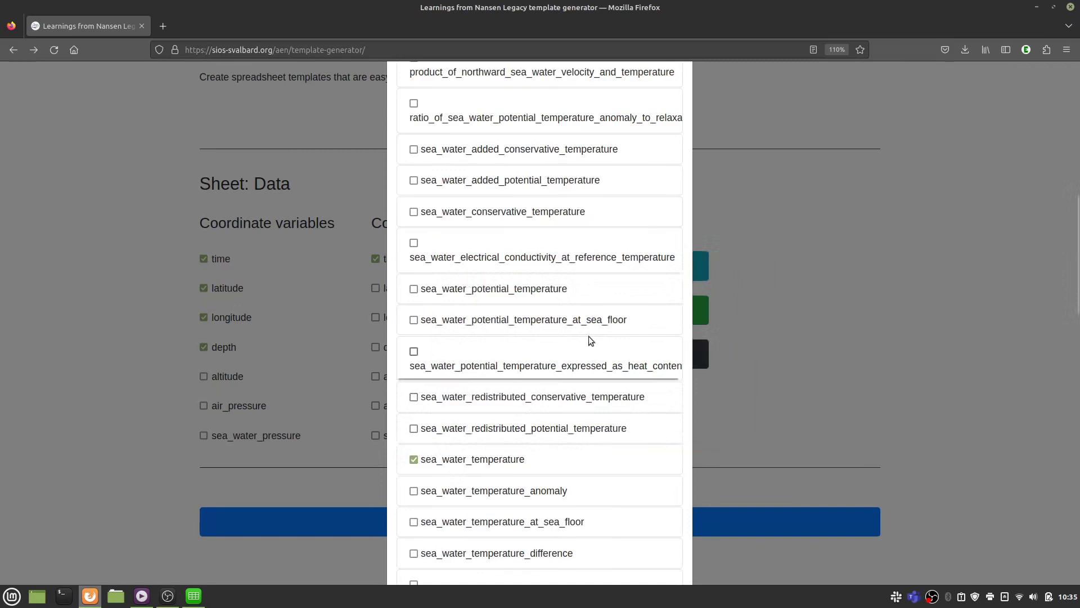
scroll(589, 336, up, 10)
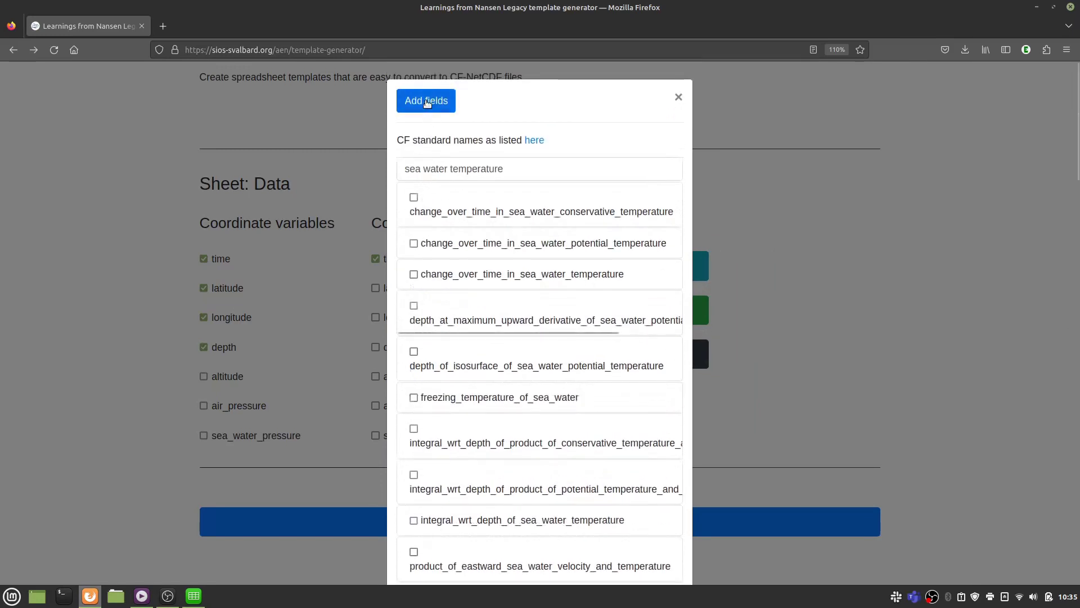
click(427, 102)
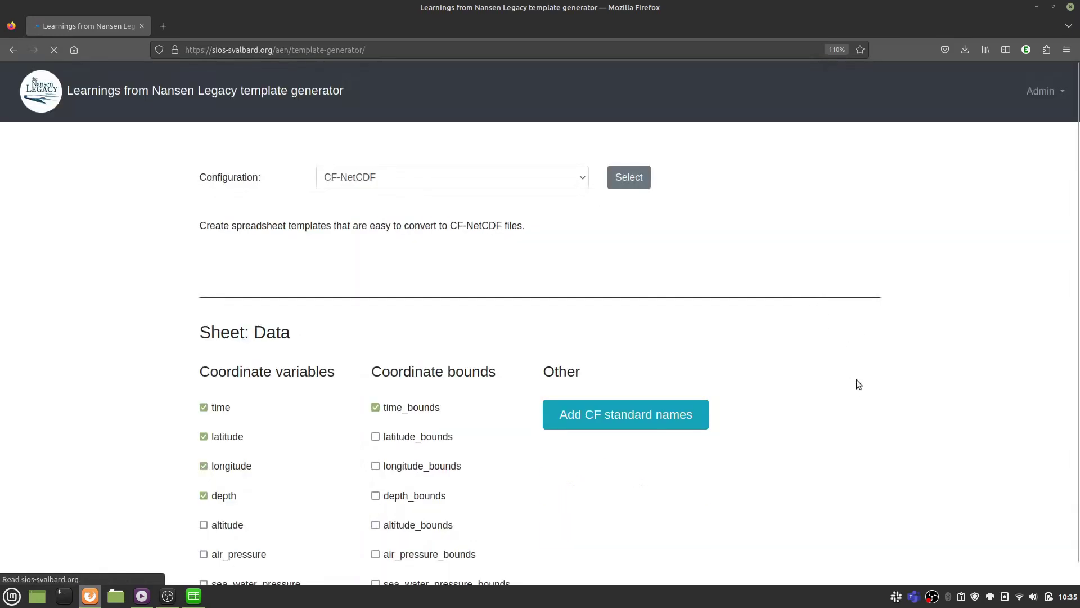
scroll(859, 385, down, 5)
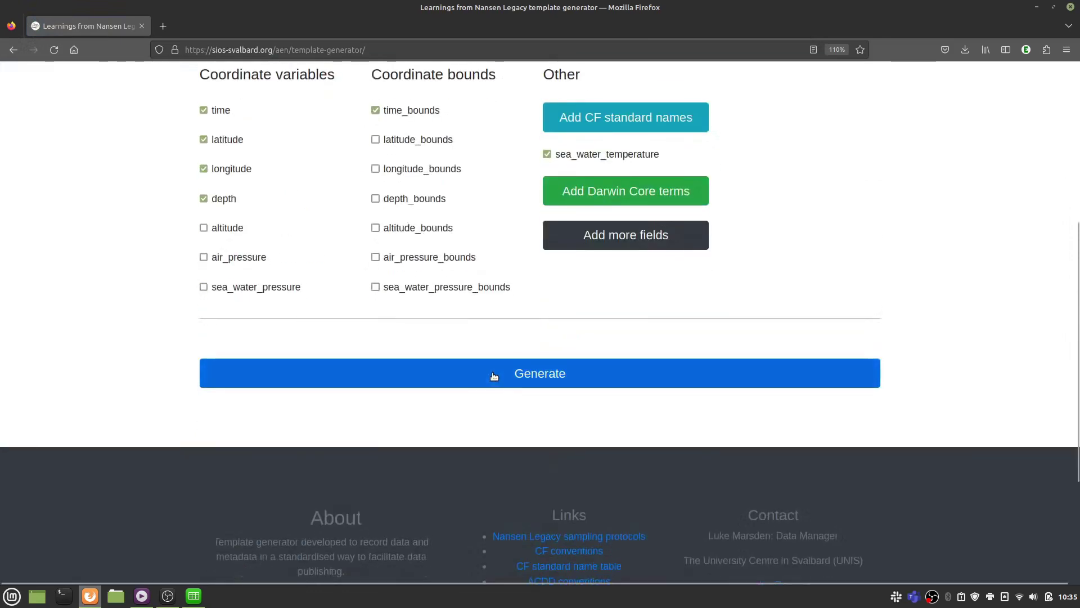
click(494, 374)
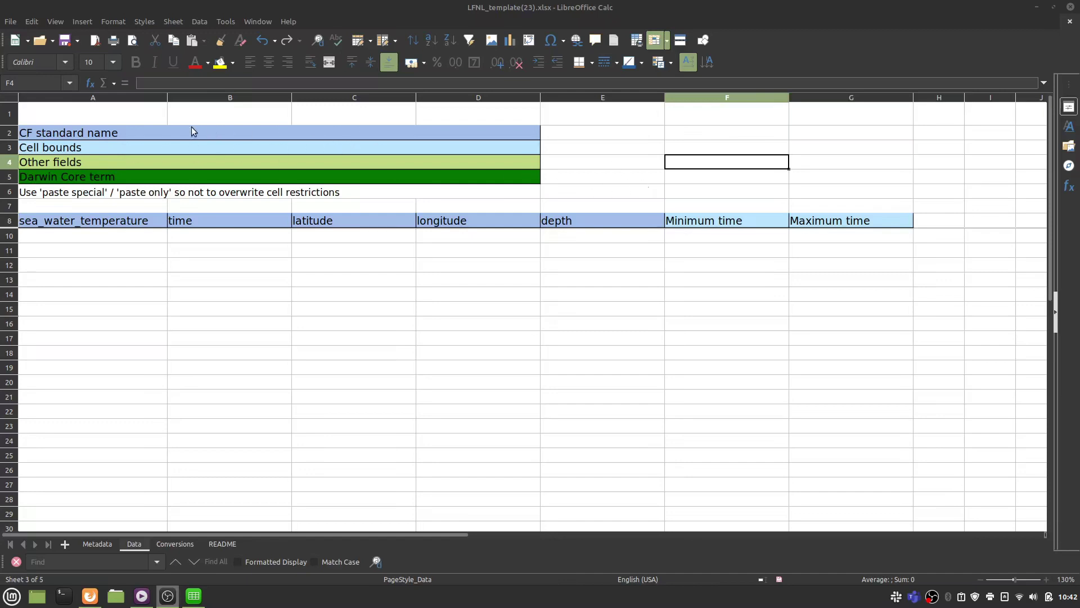
Step: Switch to LFNL_template(23).xlsx in LibreOffice Calc and examine the colour legend, CF standard name columns and time bounds columns of the Data sheet
click(122, 134)
click(126, 102)
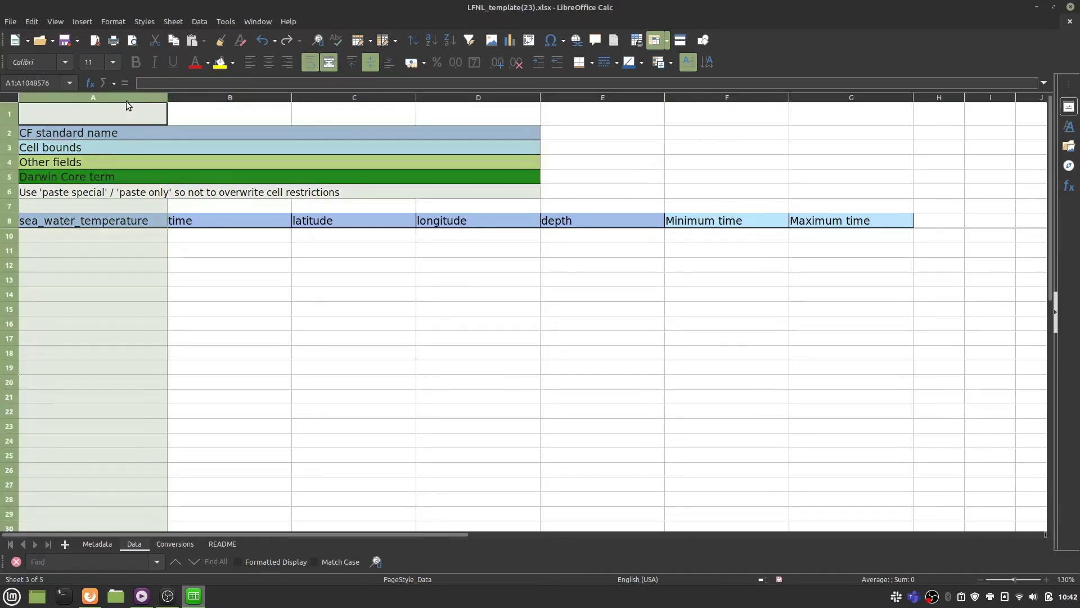
click(221, 100)
click(336, 99)
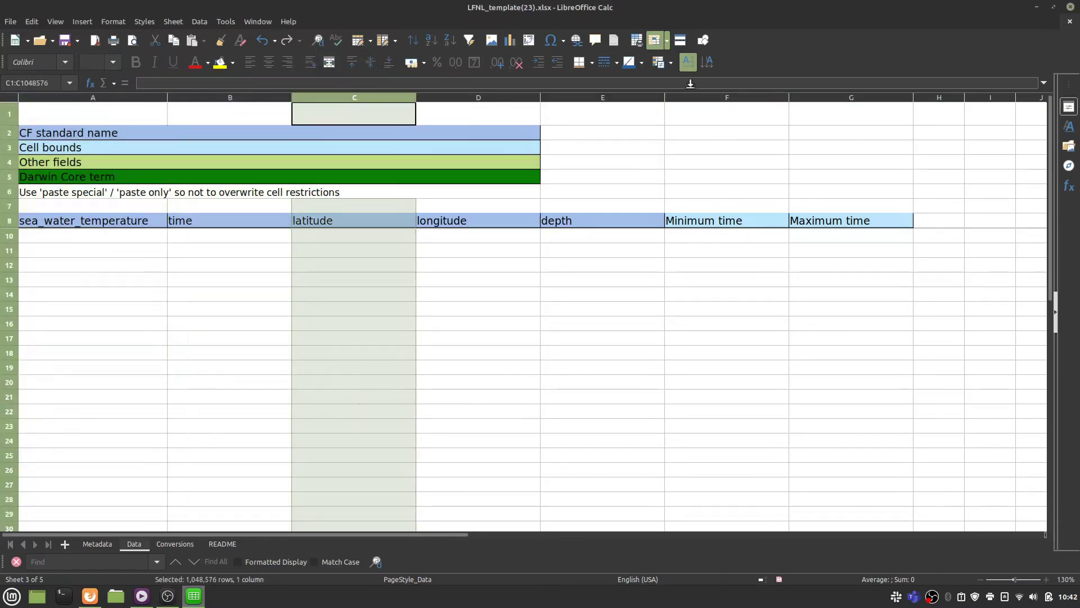
drag(706, 99, 847, 101)
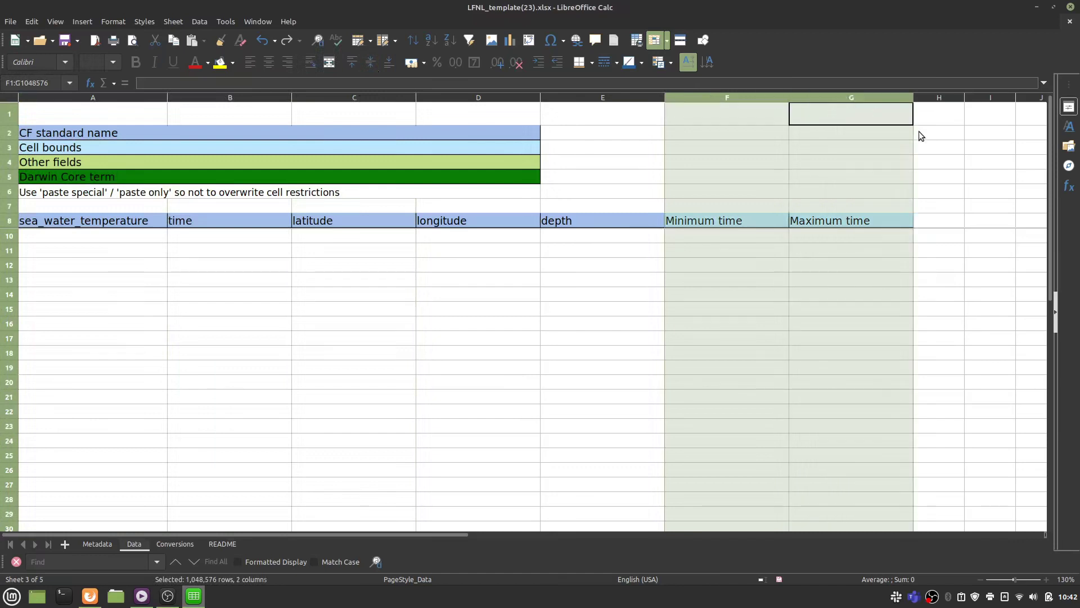
click(951, 280)
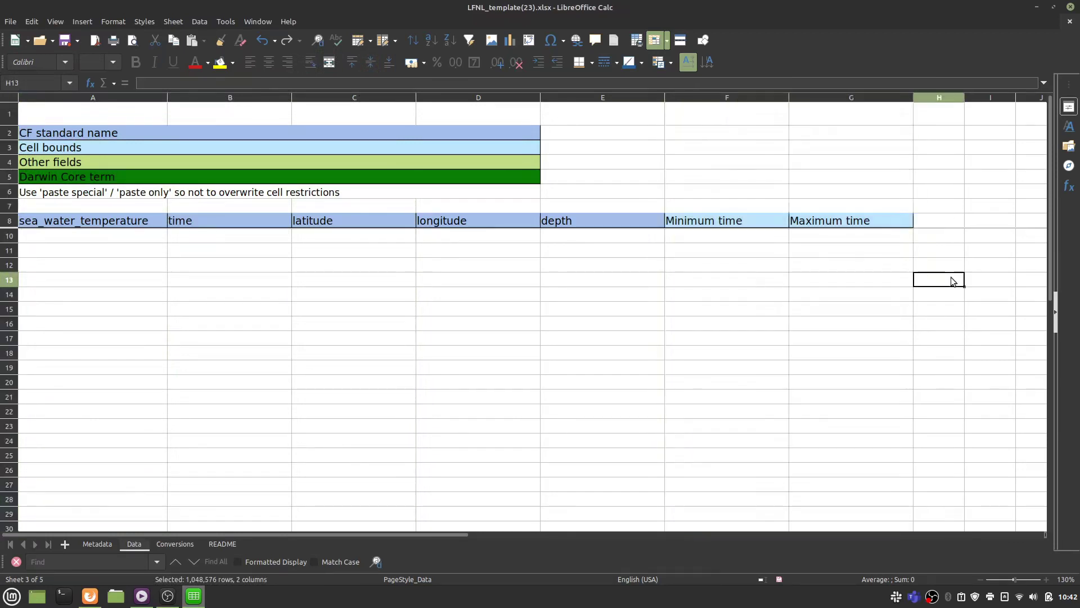
Step: Read the help notes attached to cells in the time, latitude and longitude columns
click(264, 286)
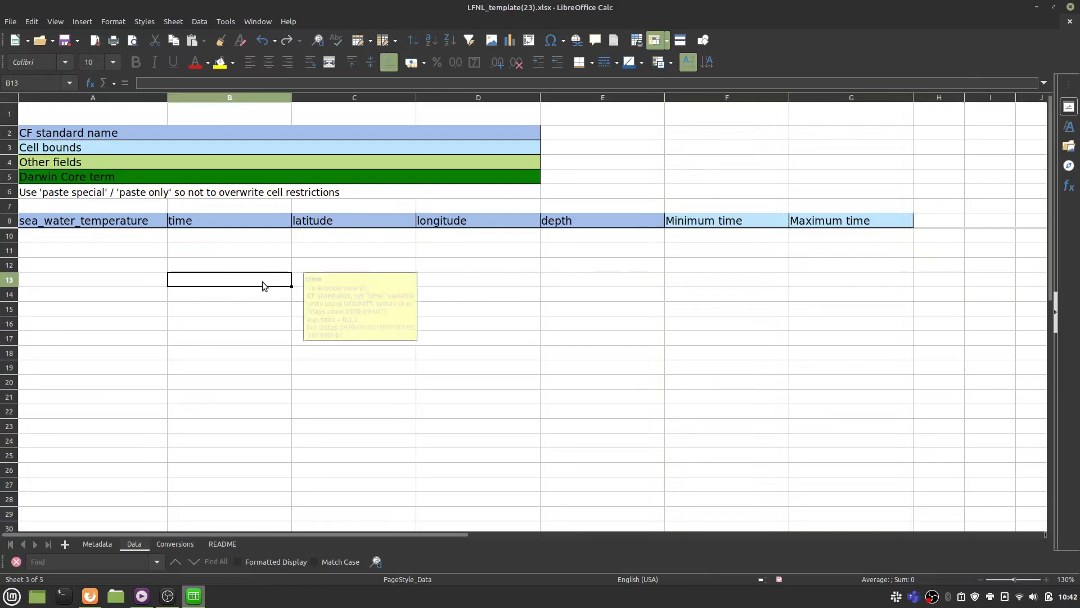
click(323, 251)
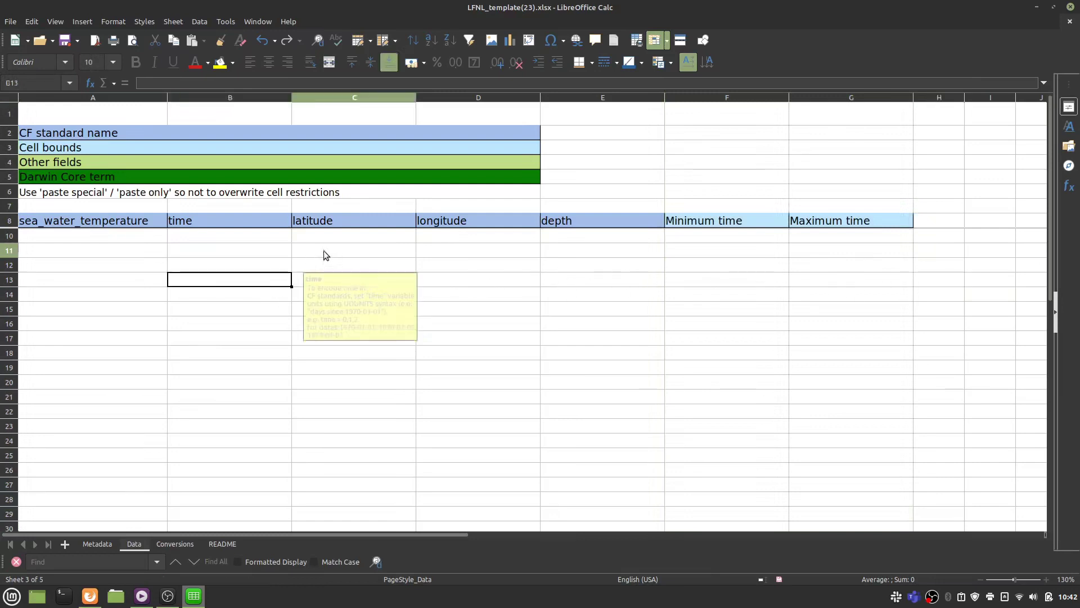
click(442, 346)
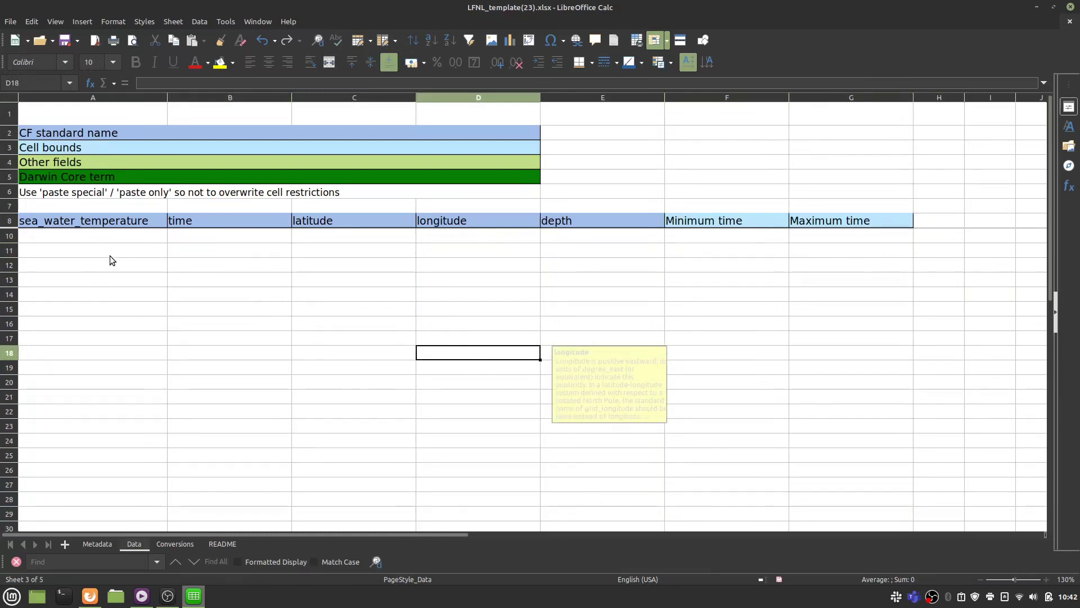
Step: Try to enter the text "hot" in cell A10 of the sea_water_temperature column
click(124, 237)
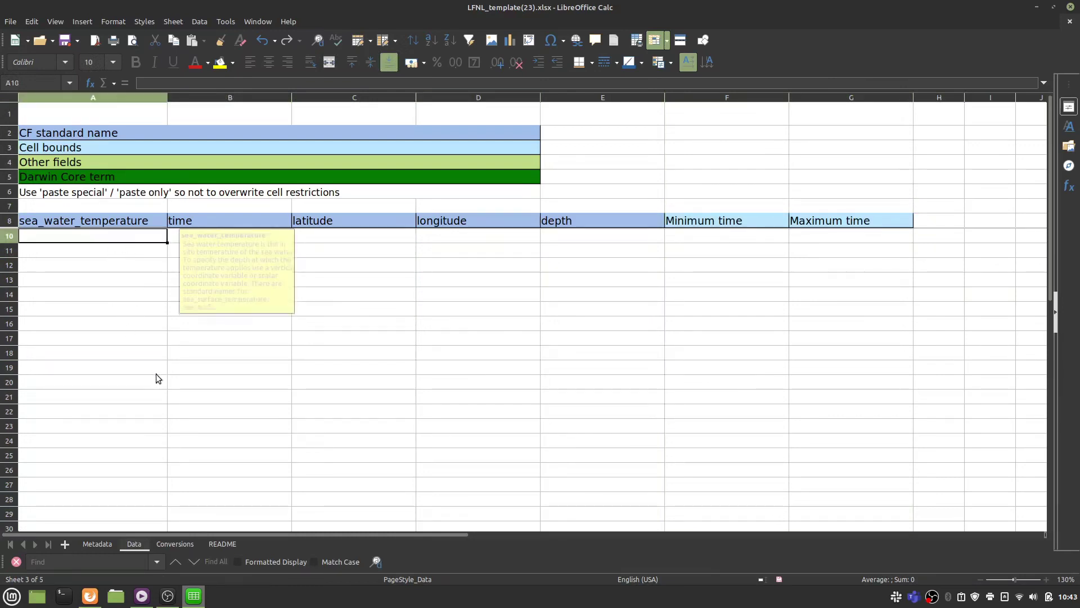
text(hot)
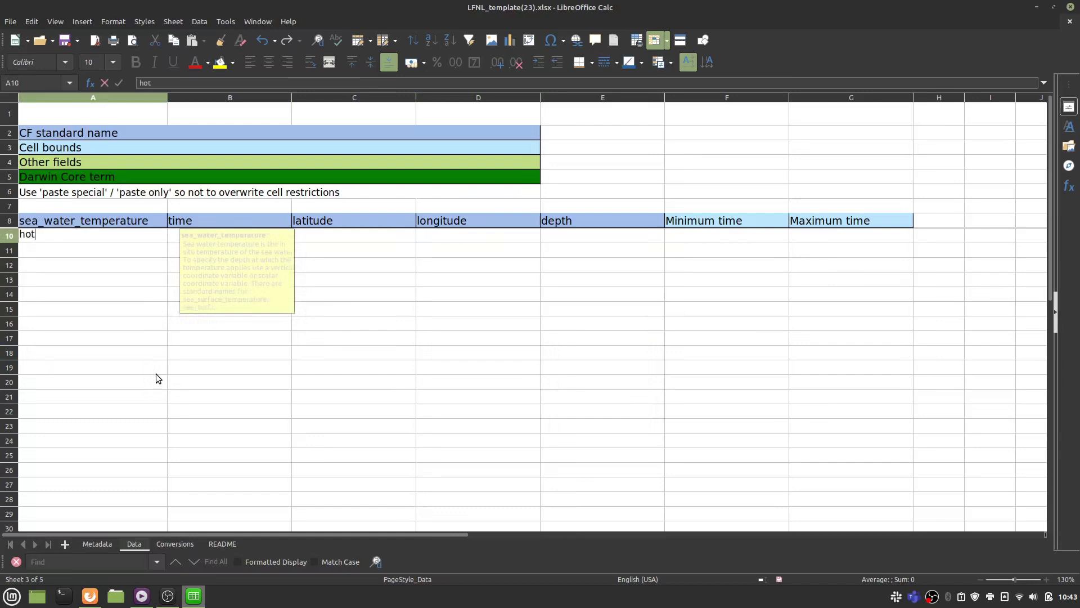
key(Return)
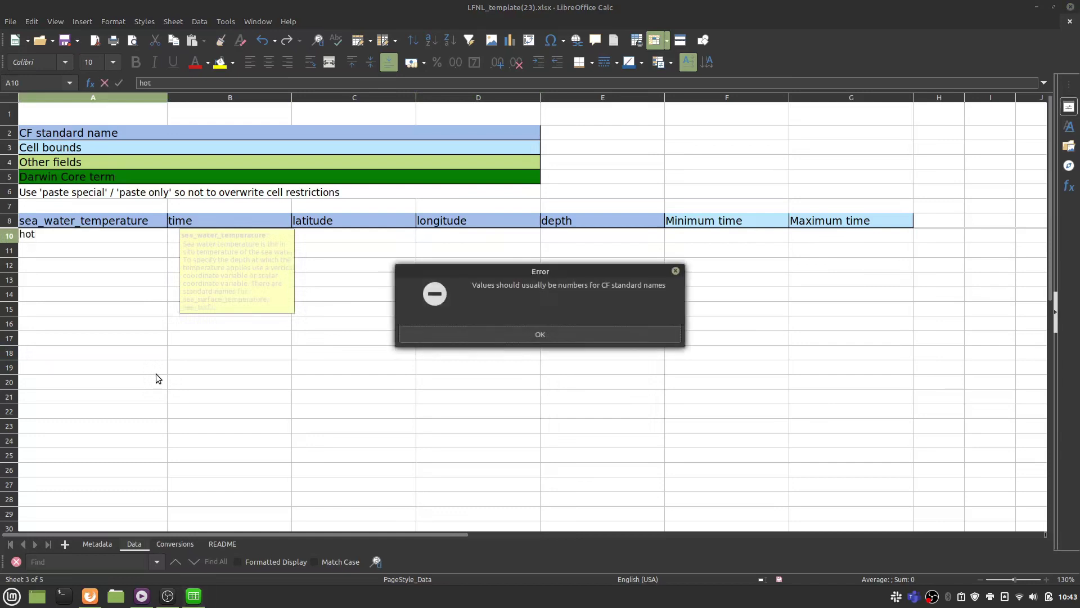
Step: Dismiss the entry error and enter 1.423 in cell A10 of the sea_water_temperature column
key(Return)
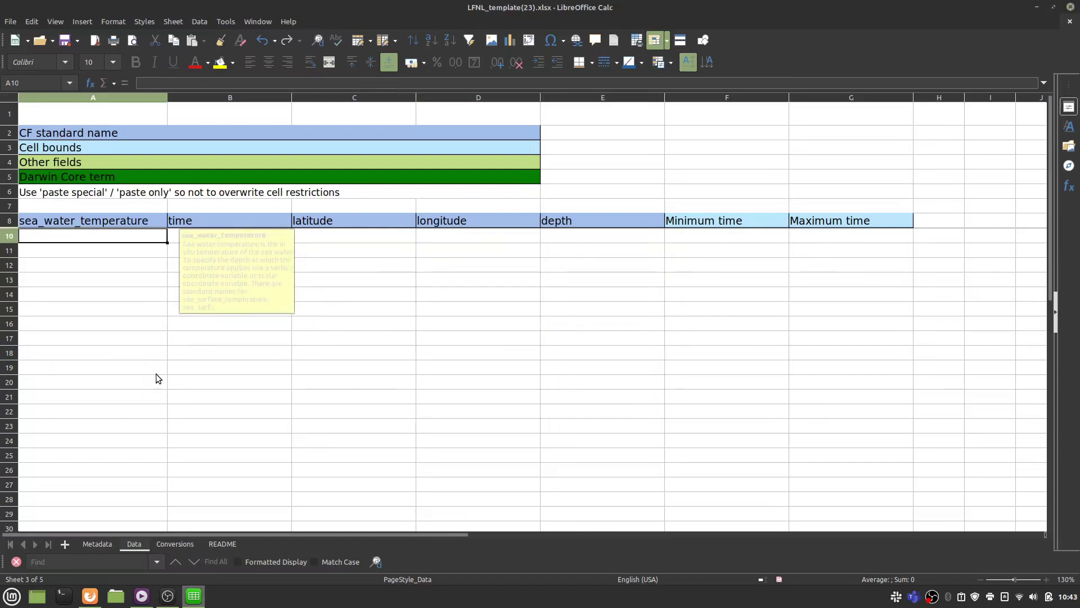
text(1.423)
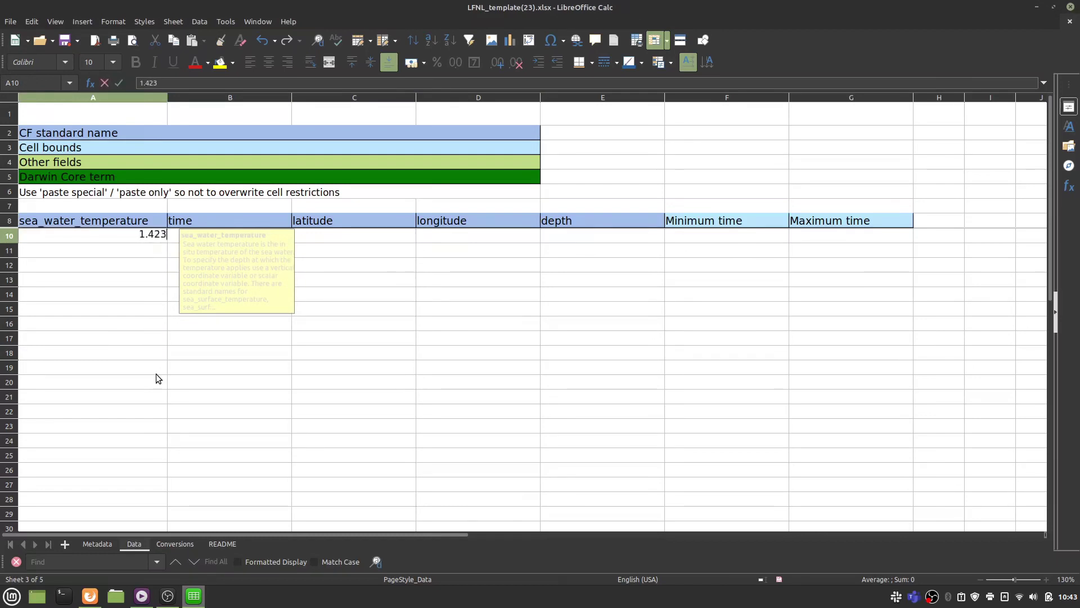
key(Return)
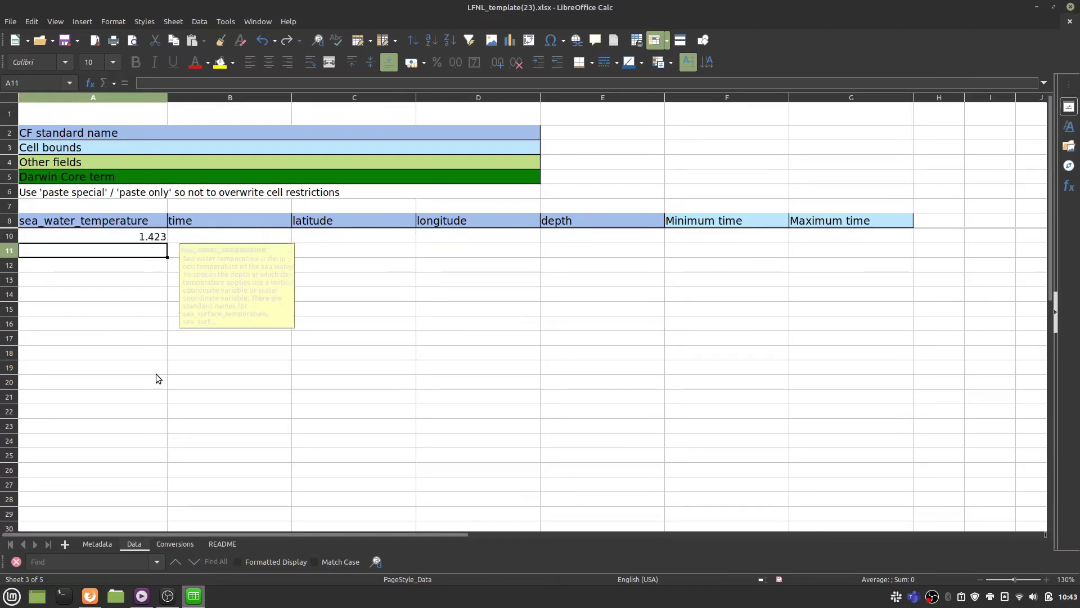
Step: Follow the Attribute Convention for Data Discovery link on the Metadata sheet and go to the wiki page's Global Attributes section
click(102, 542)
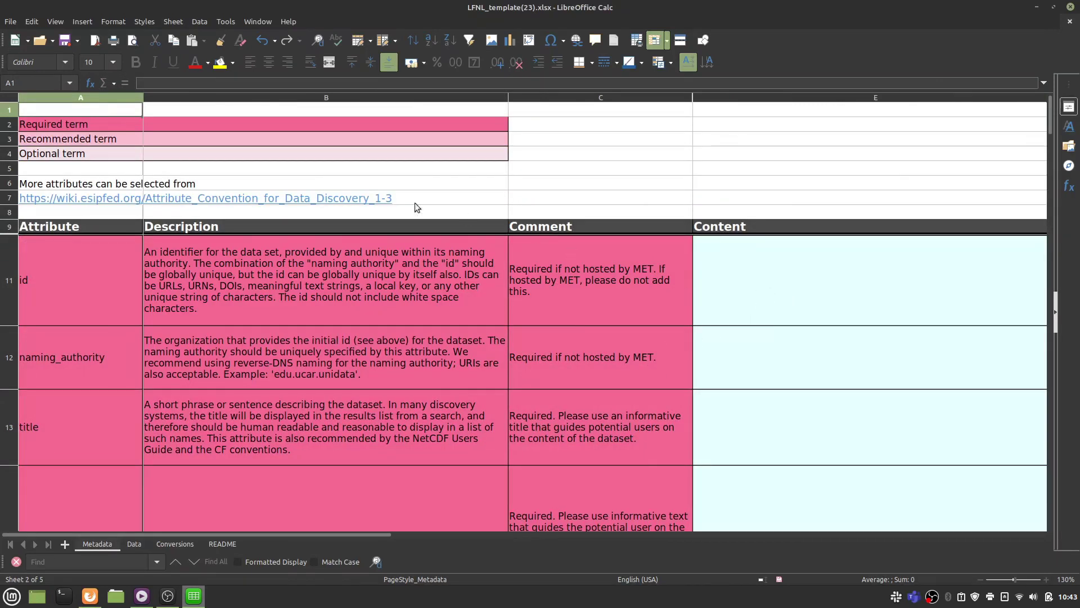
click(349, 199)
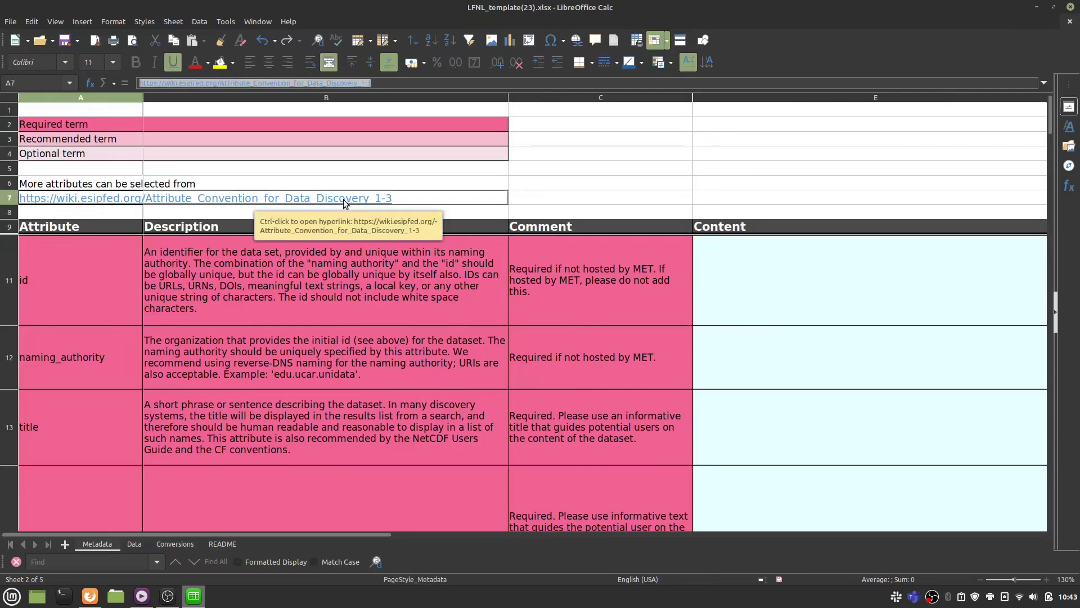
ctrl+click(344, 202)
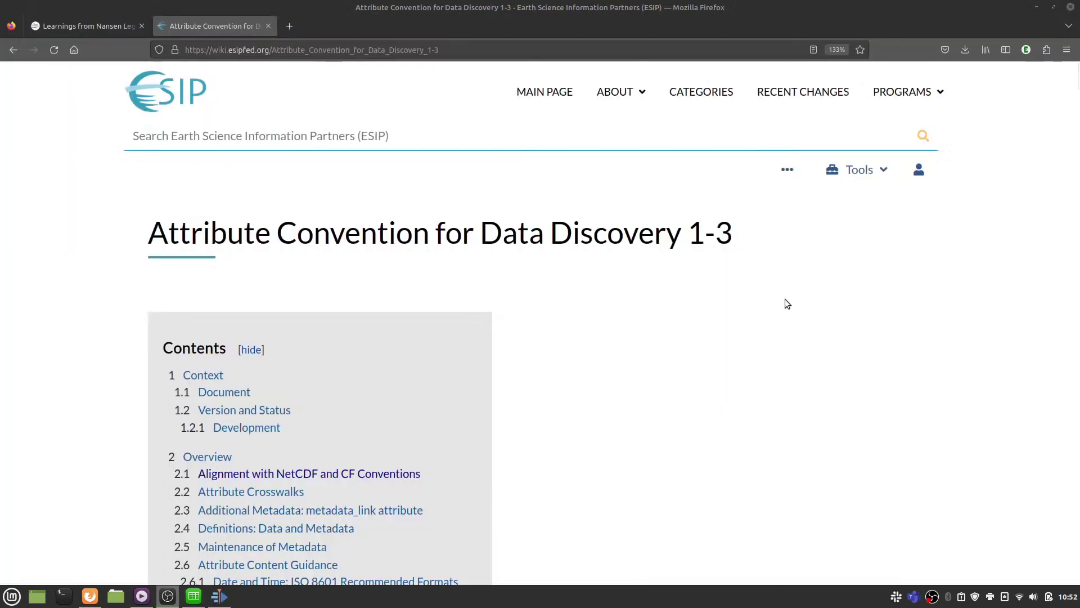
scroll(710, 369, down, 5)
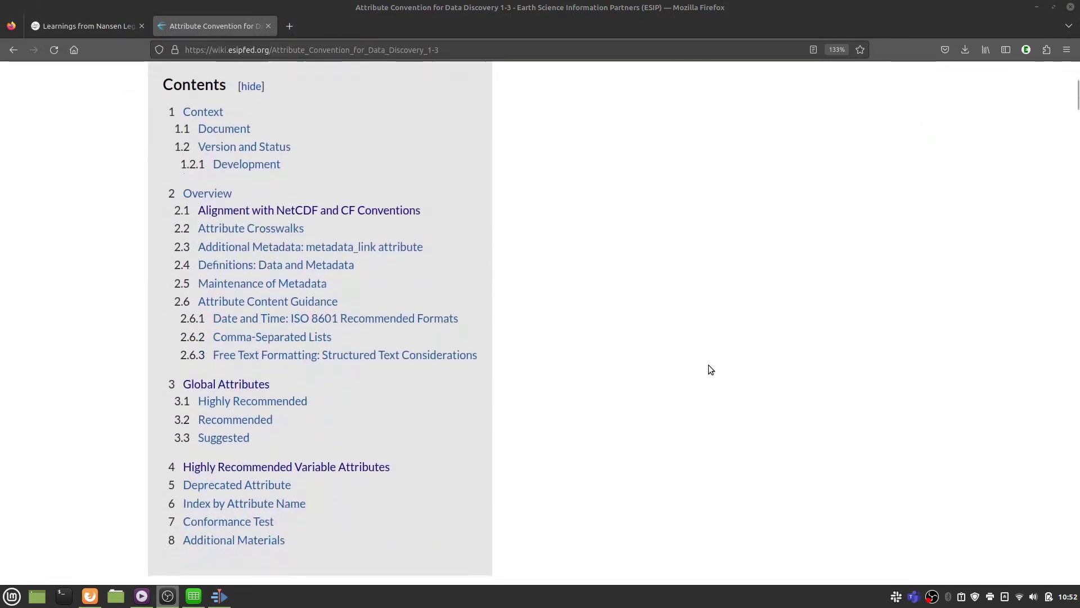
click(235, 386)
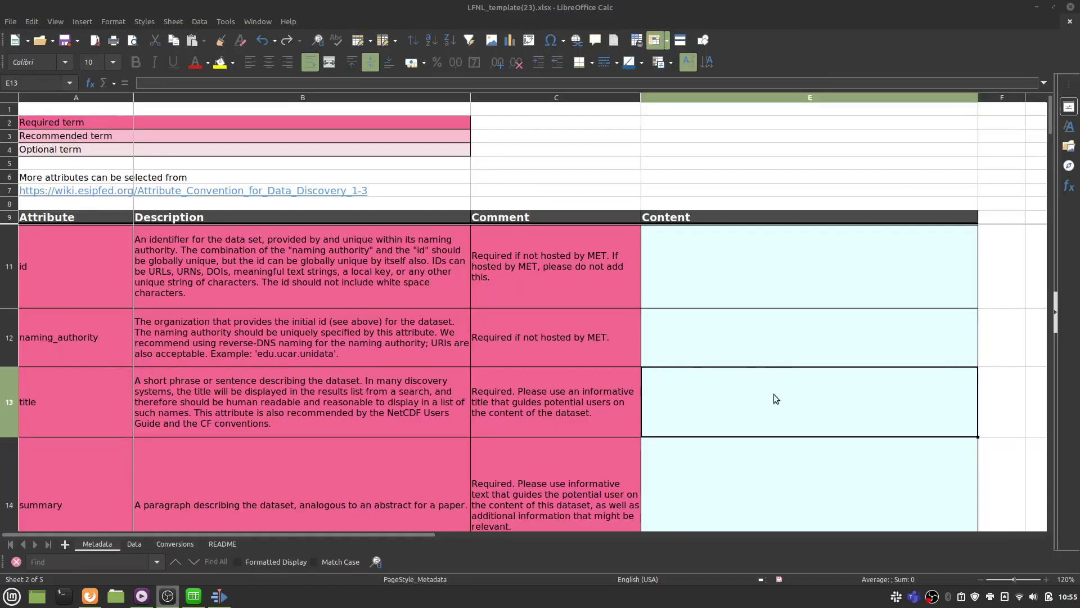
Step: Enter "Sea water temperature data for template generator video" as the content of the title attribute on the Metadata sheet
double_click(775, 395)
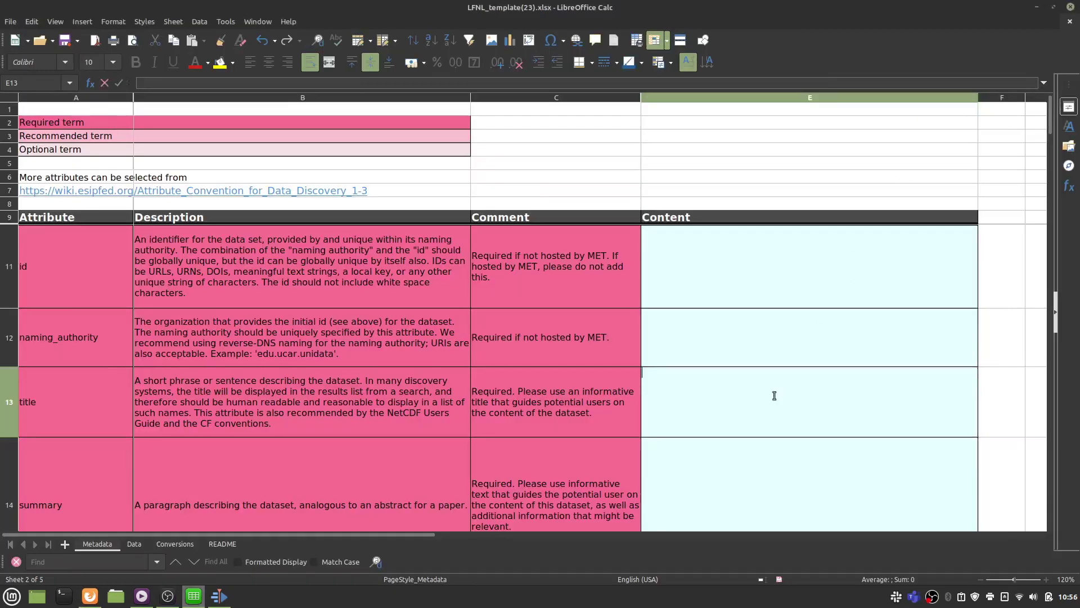
text(Sea water temperature )
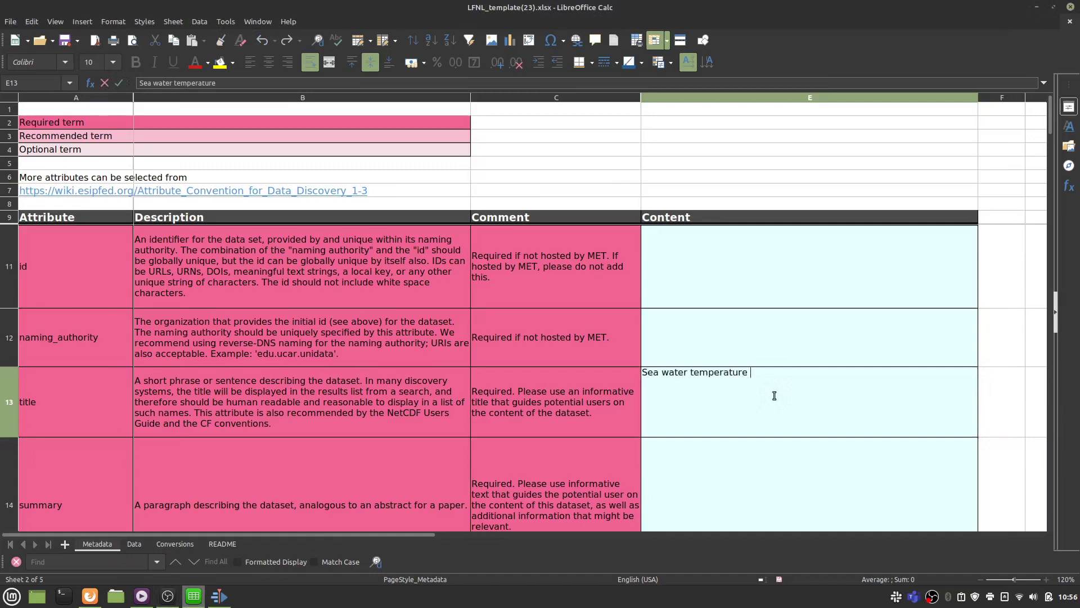
text(data for template generato)
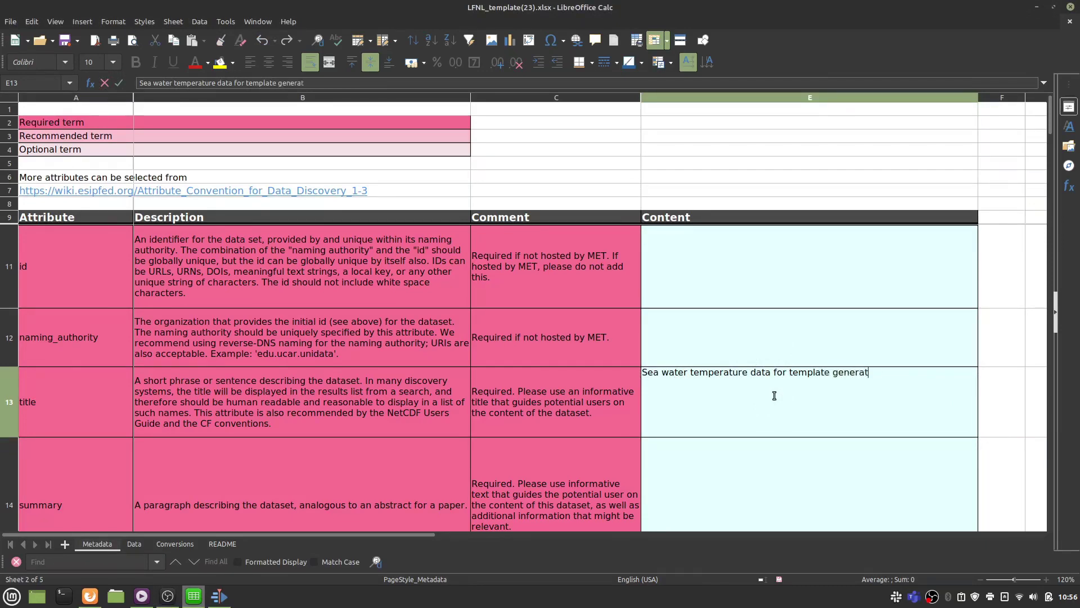
text(r video)
key(Return)
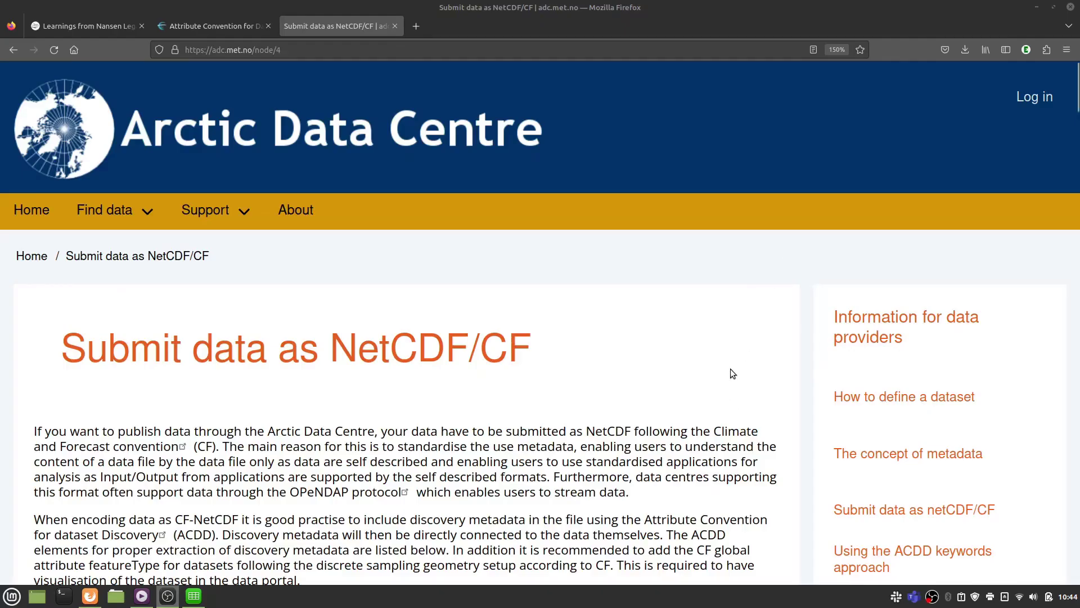
Step: Examine the required ACDD global attributes on the Arctic Data Centre page and the matching attribute rows on the Metadata sheet
scroll(731, 370, down, 5)
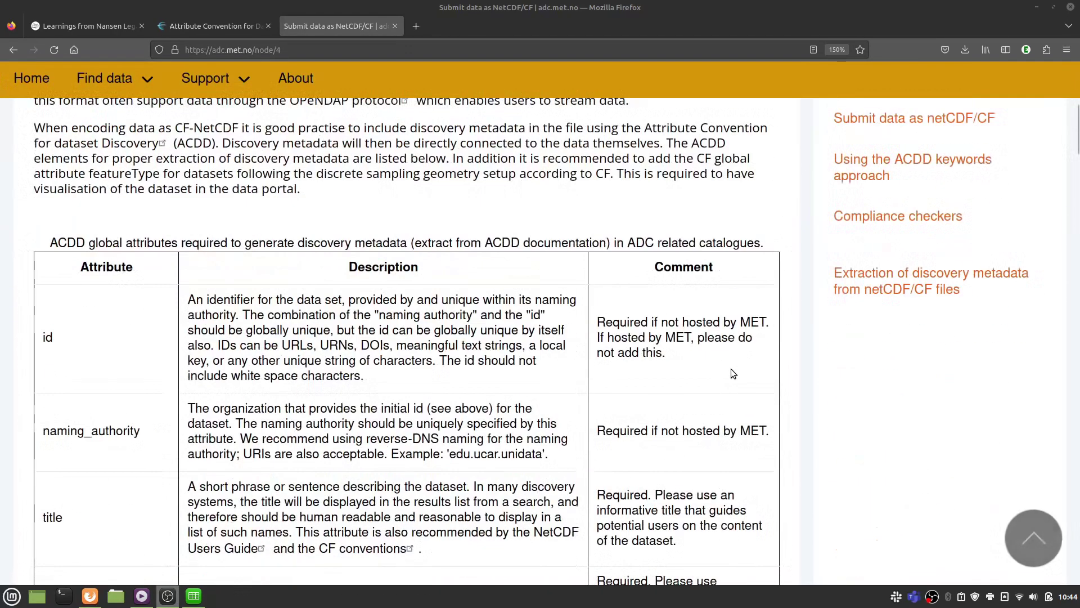
scroll(731, 374, down, 3)
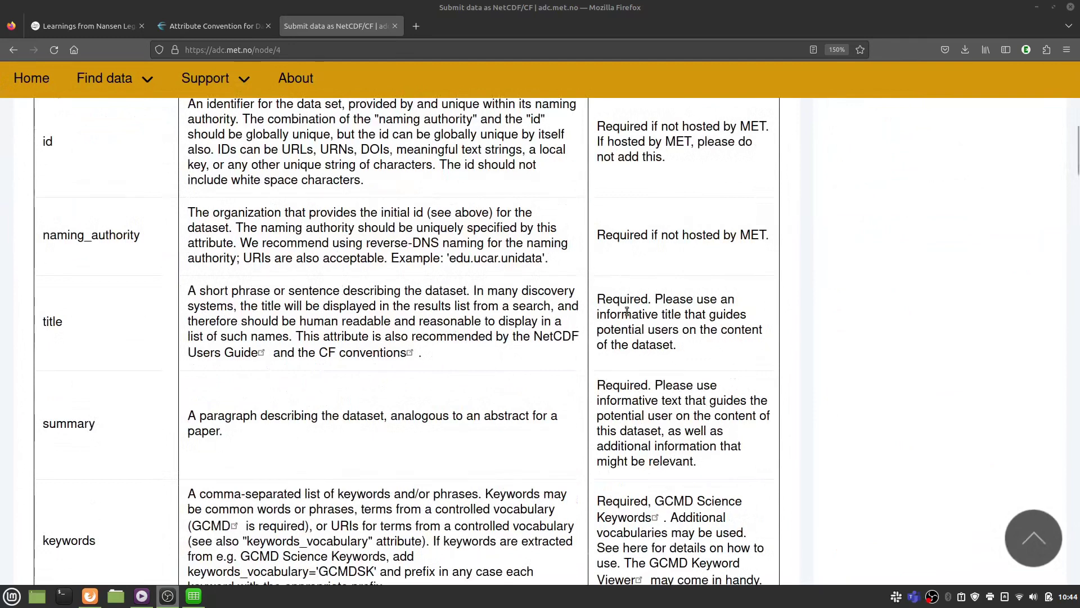
scroll(619, 510, down, 4)
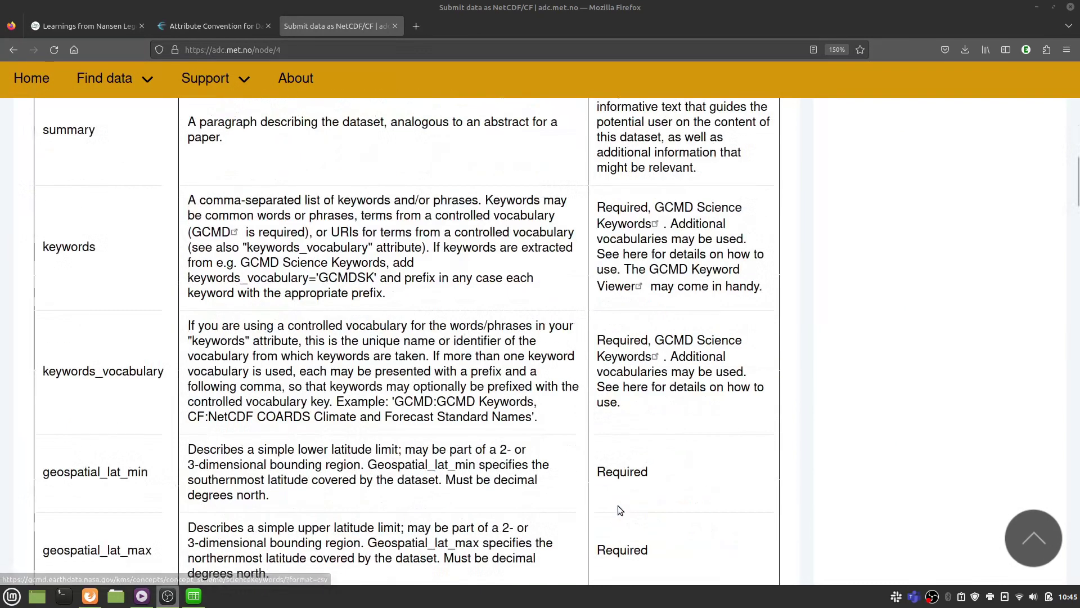
scroll(618, 510, down, 5)
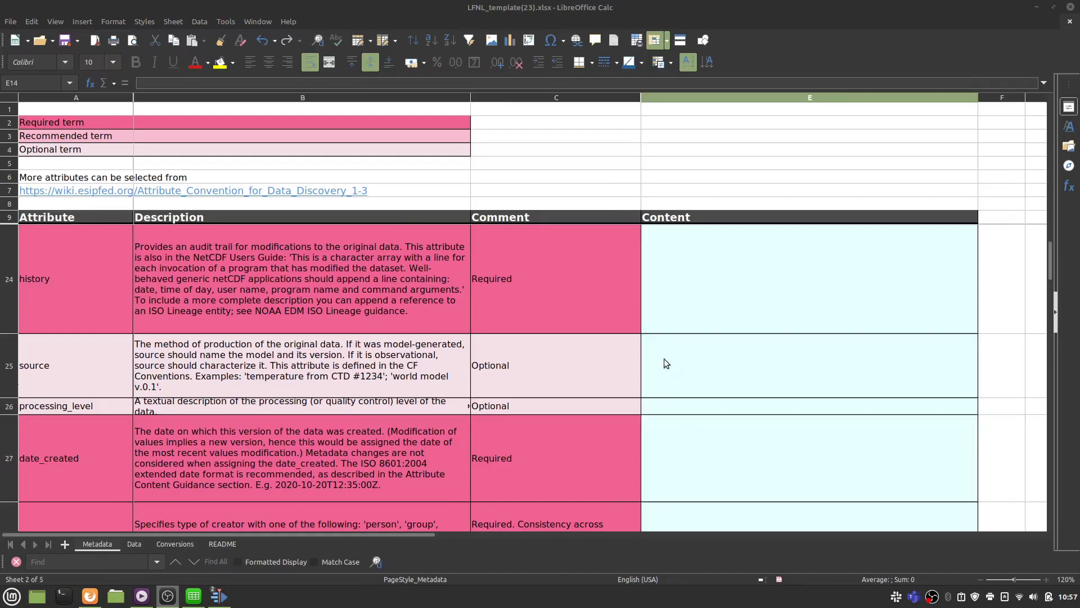
scroll(518, 378, down, 3)
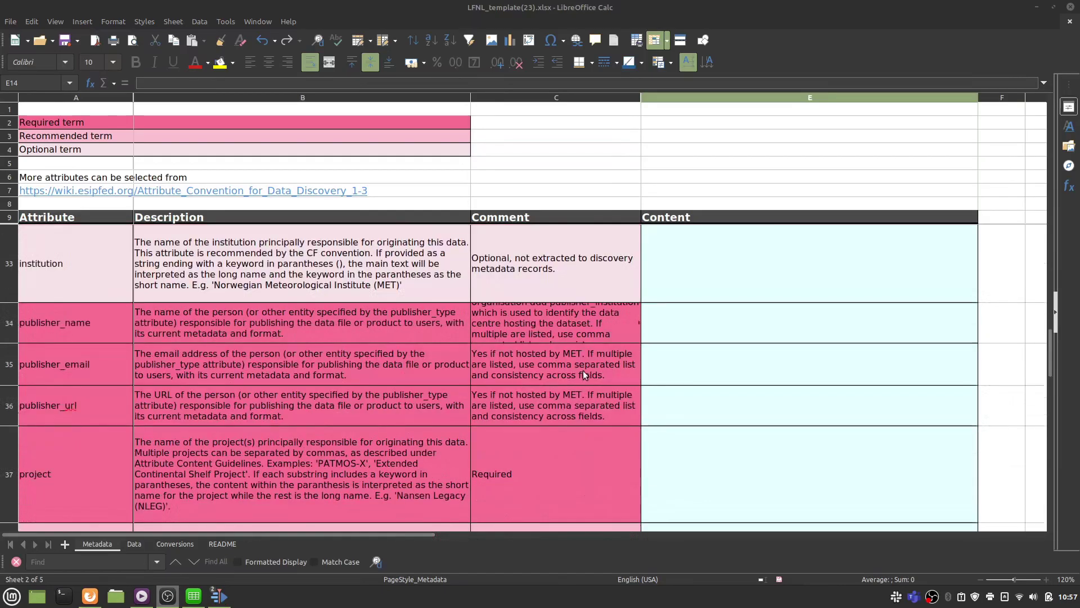
scroll(733, 383, down, 3)
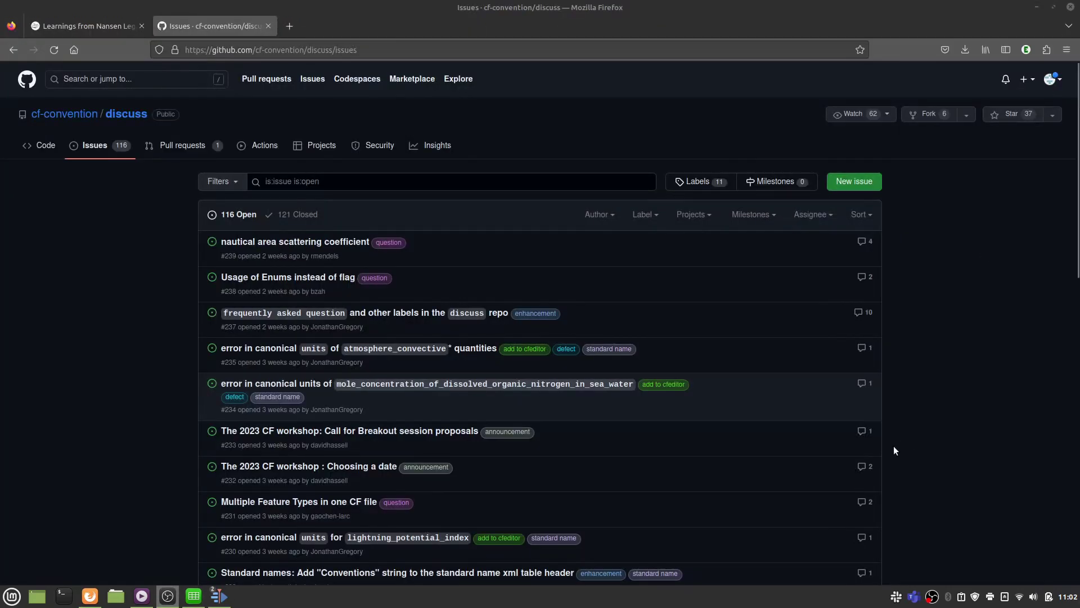
Step: Browse the open issues of the cf-convention/discuss repository and the template generator's list of CF standard names
scroll(898, 449, down, 2)
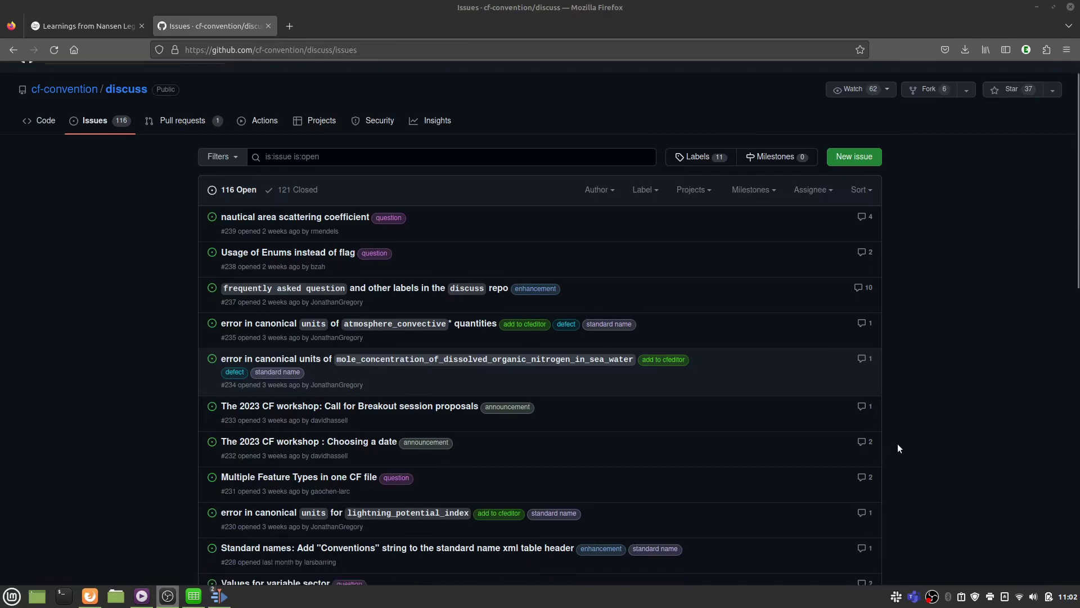
scroll(898, 448, down, 3)
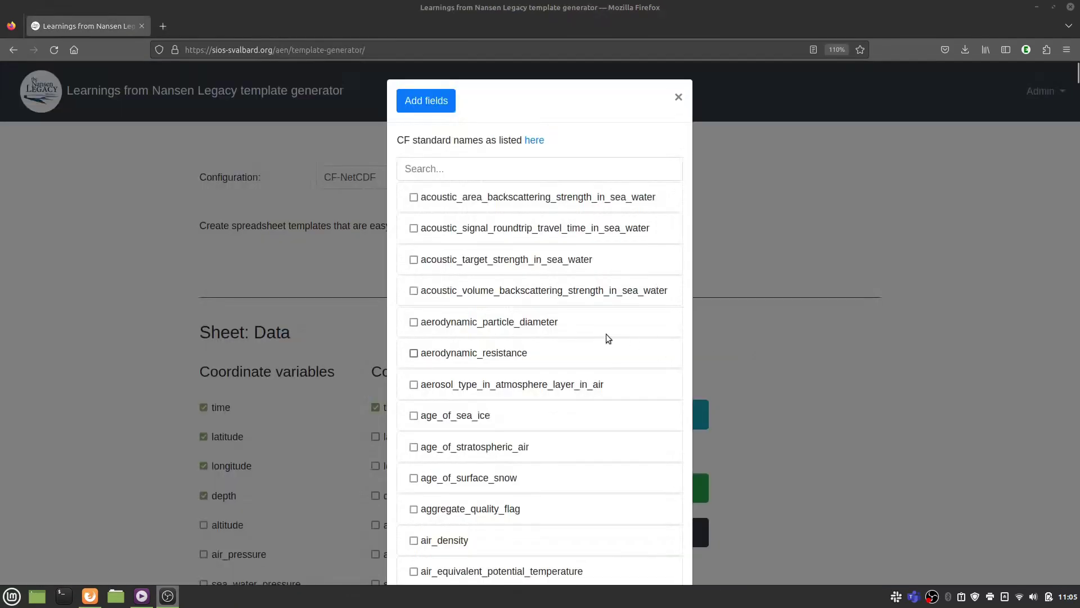
scroll(605, 334, down, 4)
scroll(605, 335, down, 2)
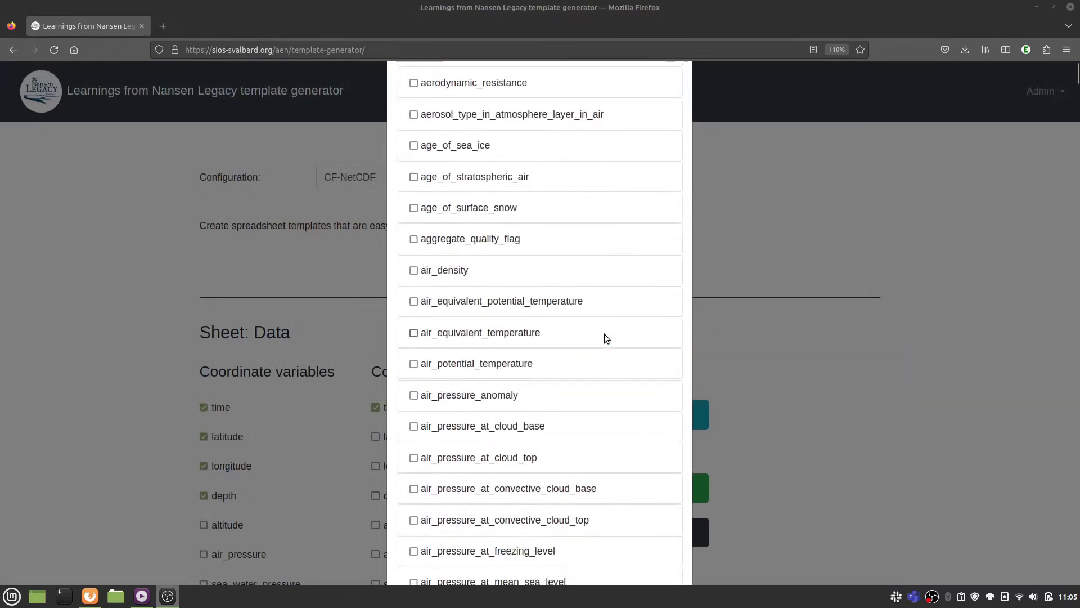
Step: Close the CF standard names list and pull the latest CF standard names from the template generator's Update terms page
click(911, 305)
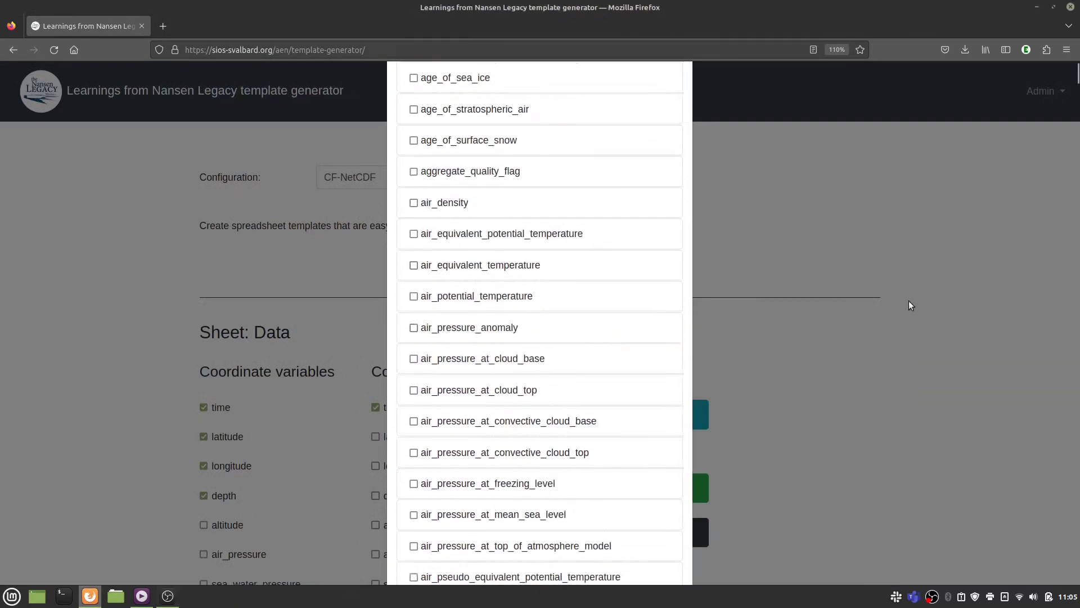
click(1013, 132)
click(1044, 91)
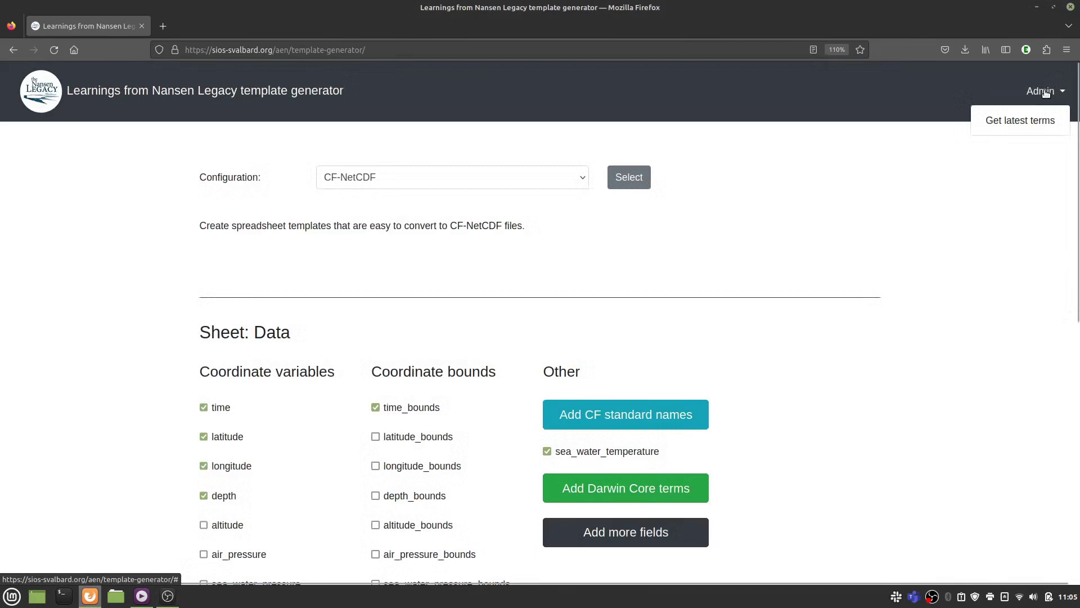
click(1034, 122)
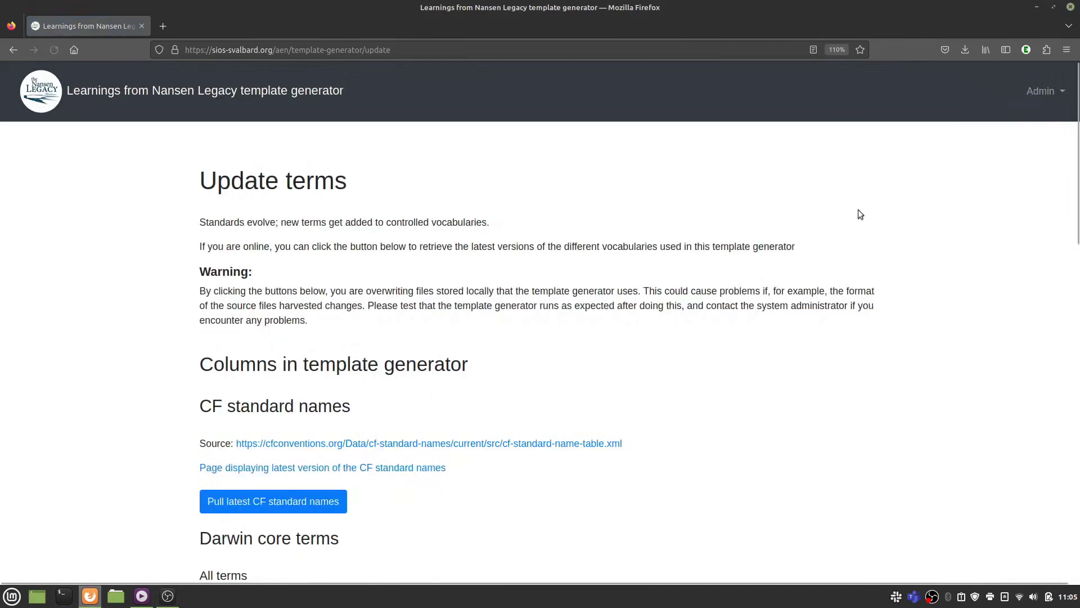
scroll(338, 376, down, 4)
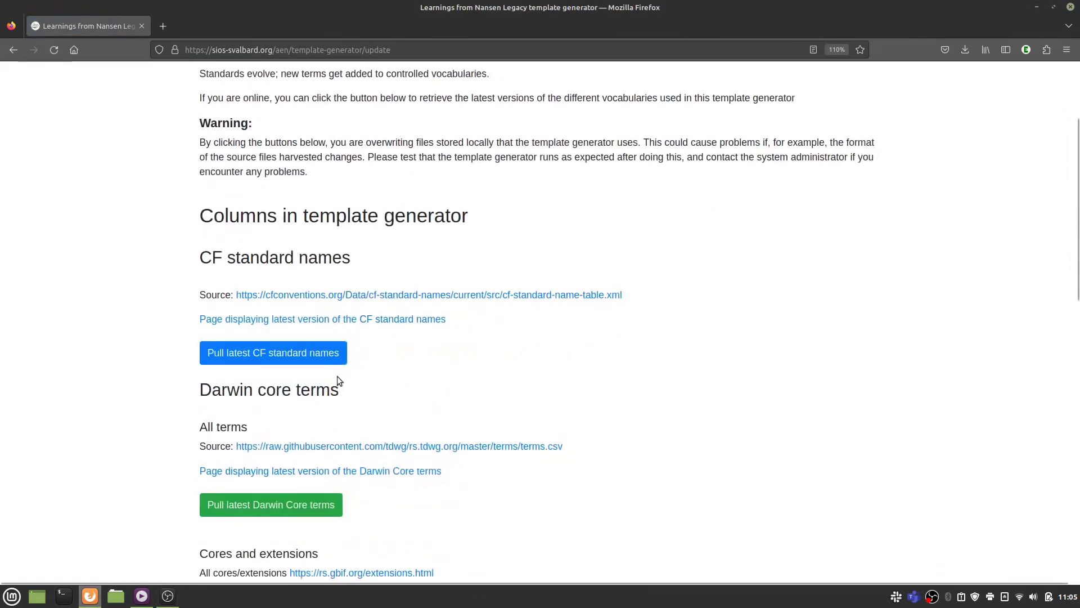
click(286, 360)
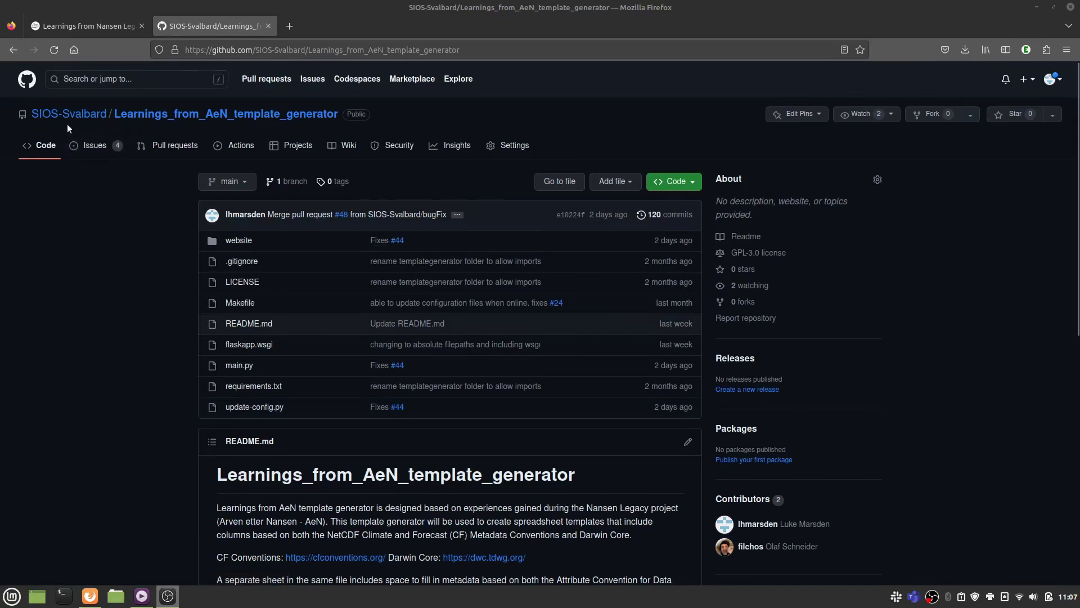
Step: Look over the files and README of the SIOS-Svalbard/Learnings_from_AeN_template_generator repository on GitHub
mouse_move(68, 118)
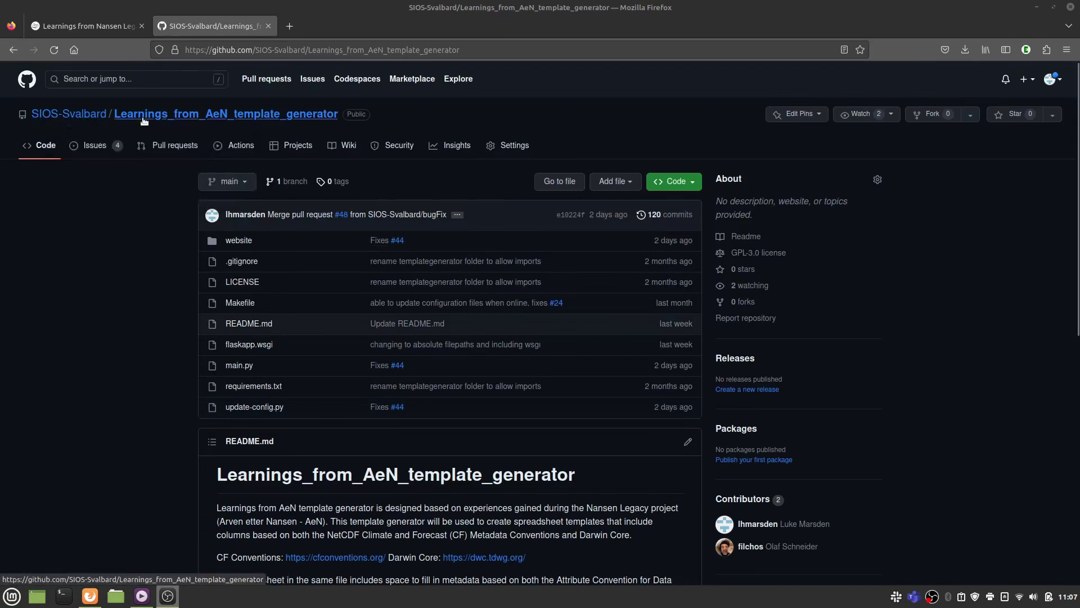
scroll(163, 290, down, 5)
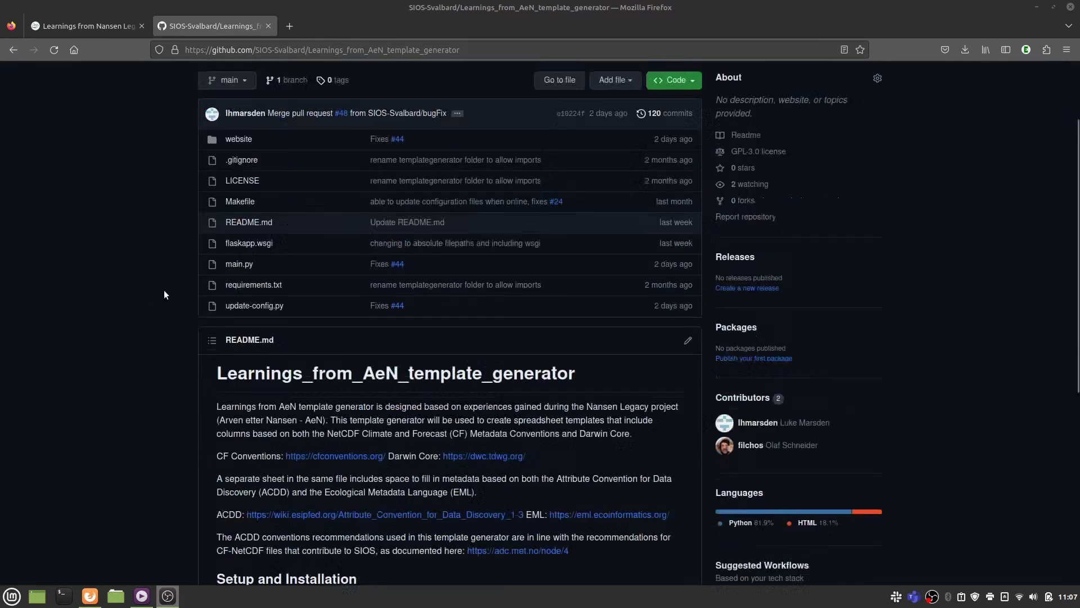
scroll(164, 292, down, 3)
Step: Open the issues of the Learnings_from_AeN_template_generator repository and start a new issue
scroll(163, 291, up, 8)
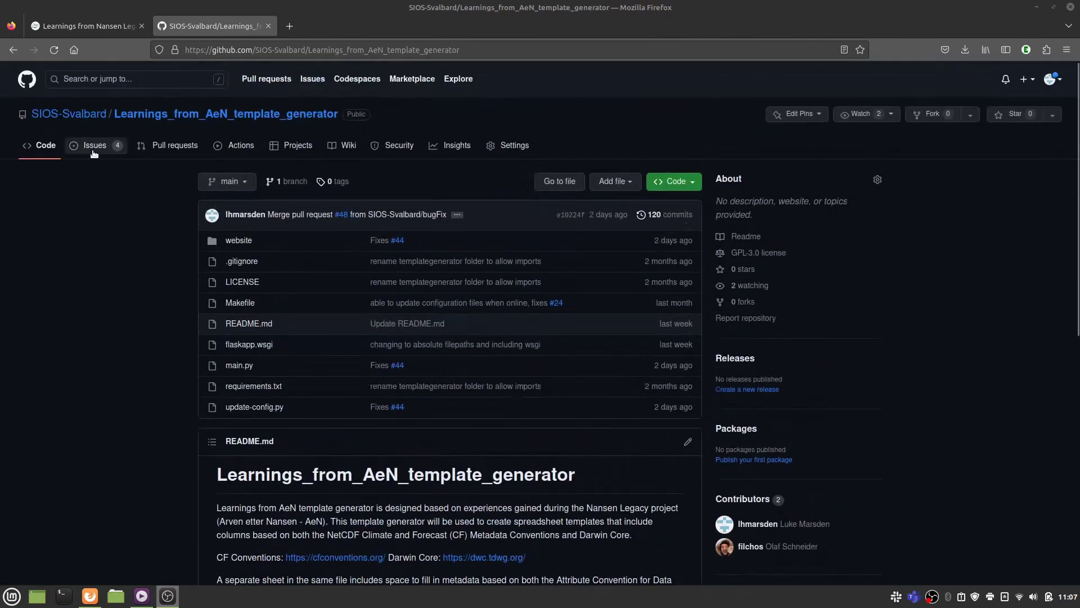
click(94, 147)
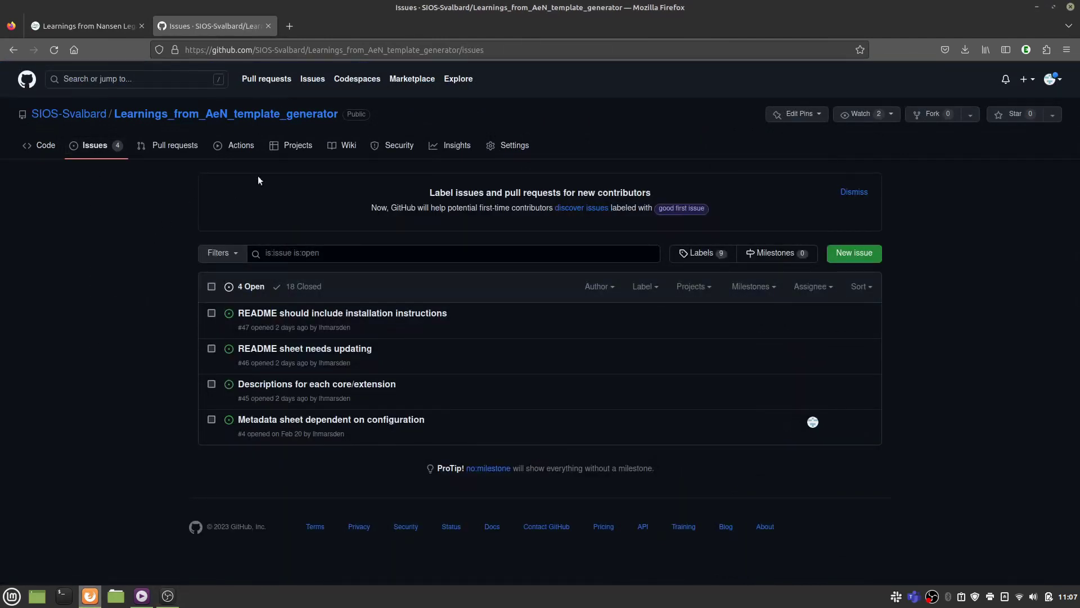
click(845, 257)
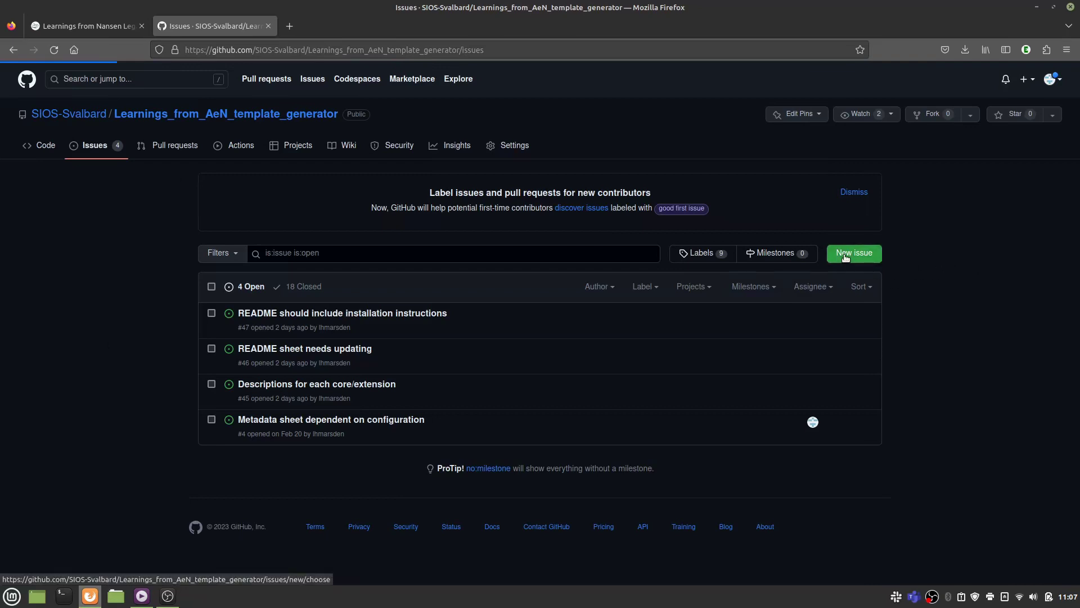